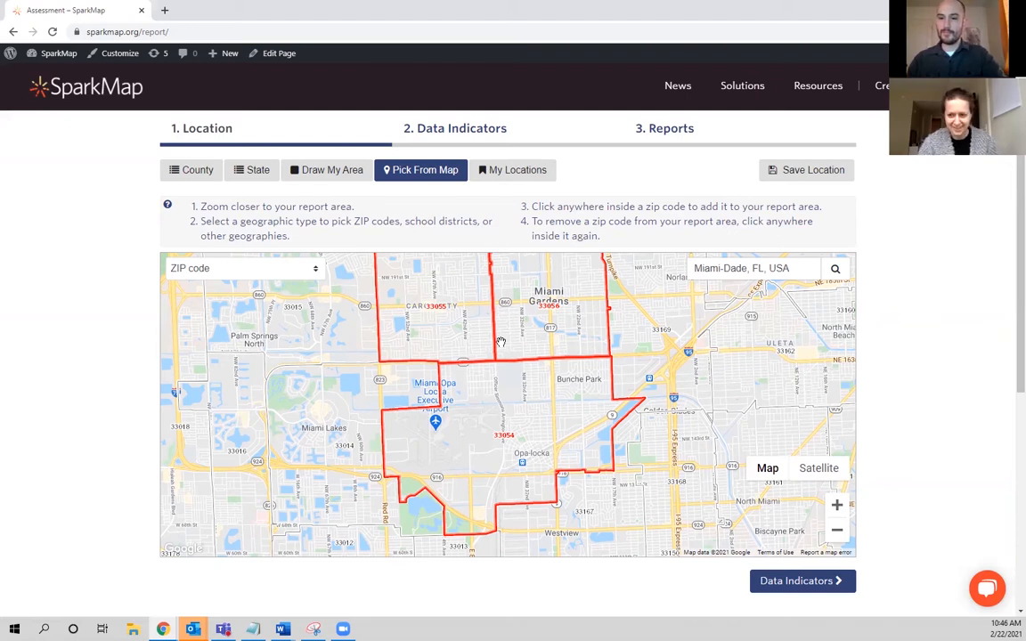
Save the three selected ZIP codes as a location named "3 zip" with the description "3 zip".
{"action": "left_click", "coordinate": [799, 179]}
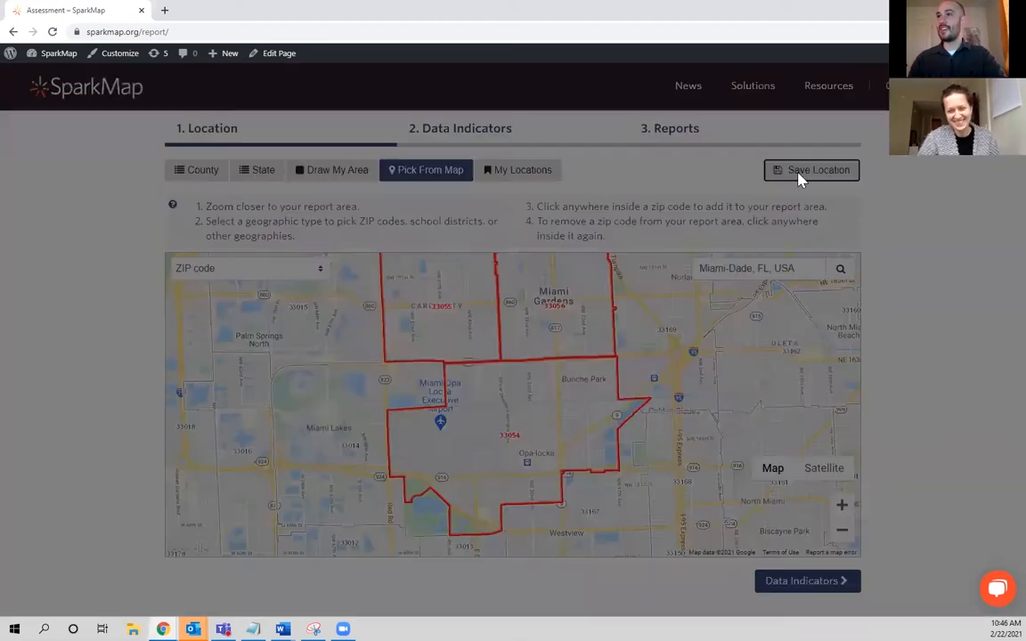
{"action": "left_click", "coordinate": [409, 286]}
{"action": "type", "text": "3 zip"}
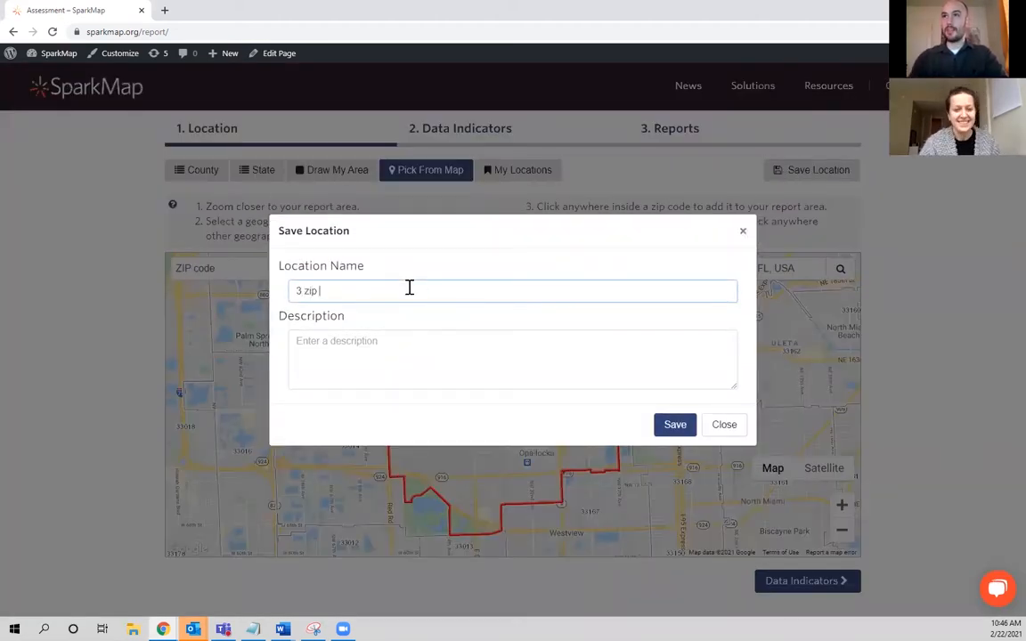
{"action": "left_click", "coordinate": [440, 365]}
{"action": "type", "text": "3 zip"}
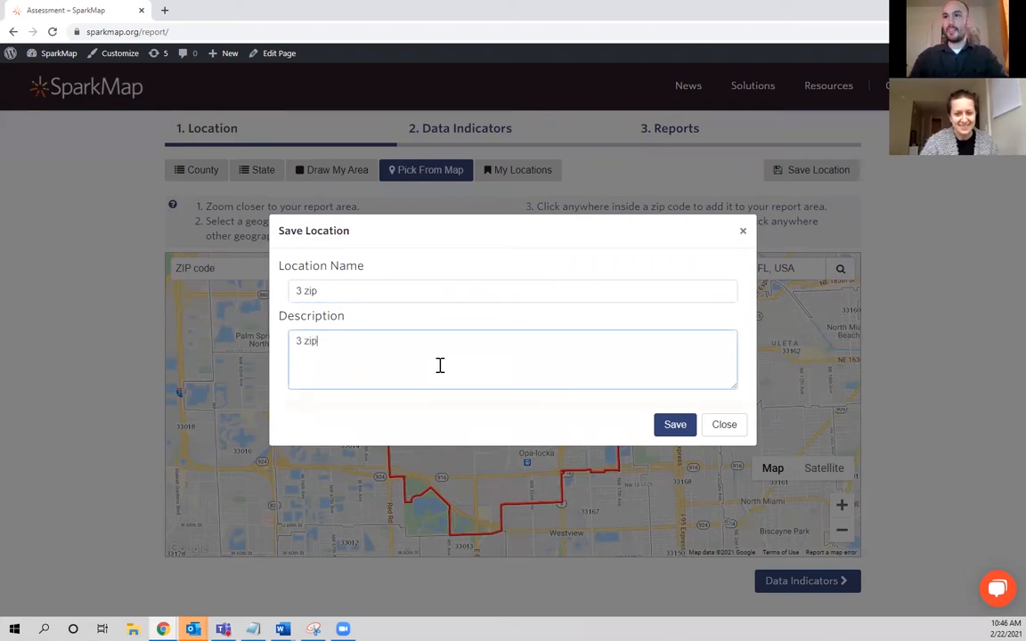
{"action": "left_click", "coordinate": [677, 428]}
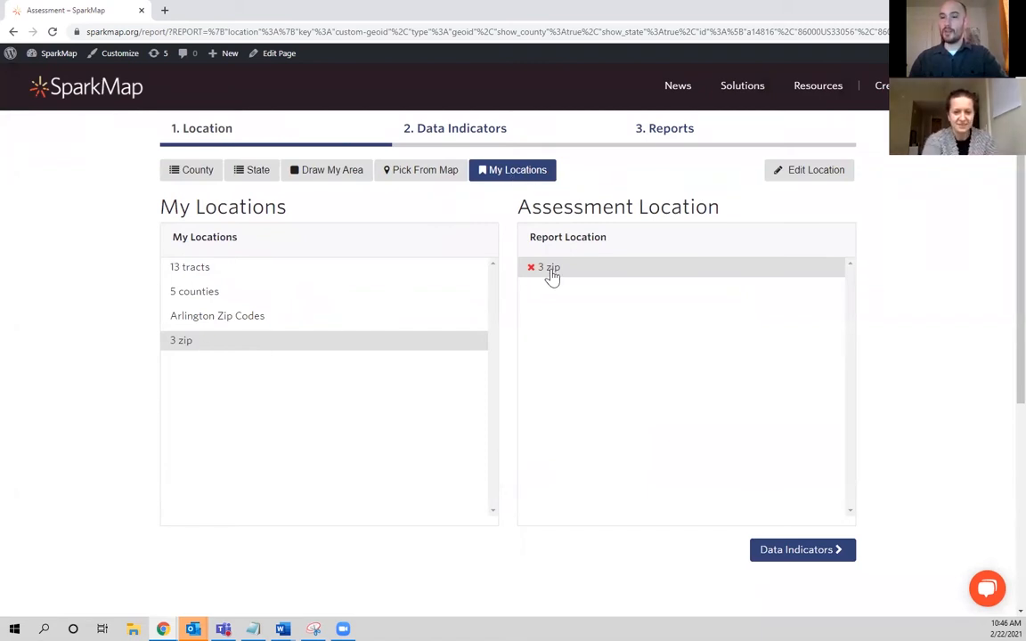
Choose the saved location "3 zip" as the report location and continue to the data indicators.
{"action": "left_click", "coordinate": [390, 175]}
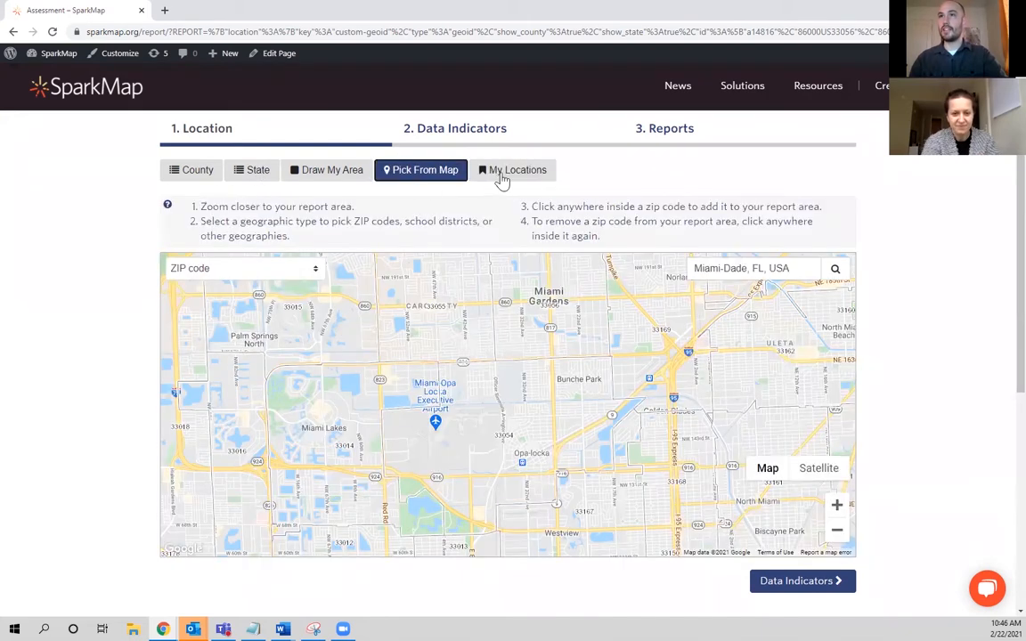
{"action": "left_click", "coordinate": [515, 171]}
{"action": "left_click", "coordinate": [268, 341]}
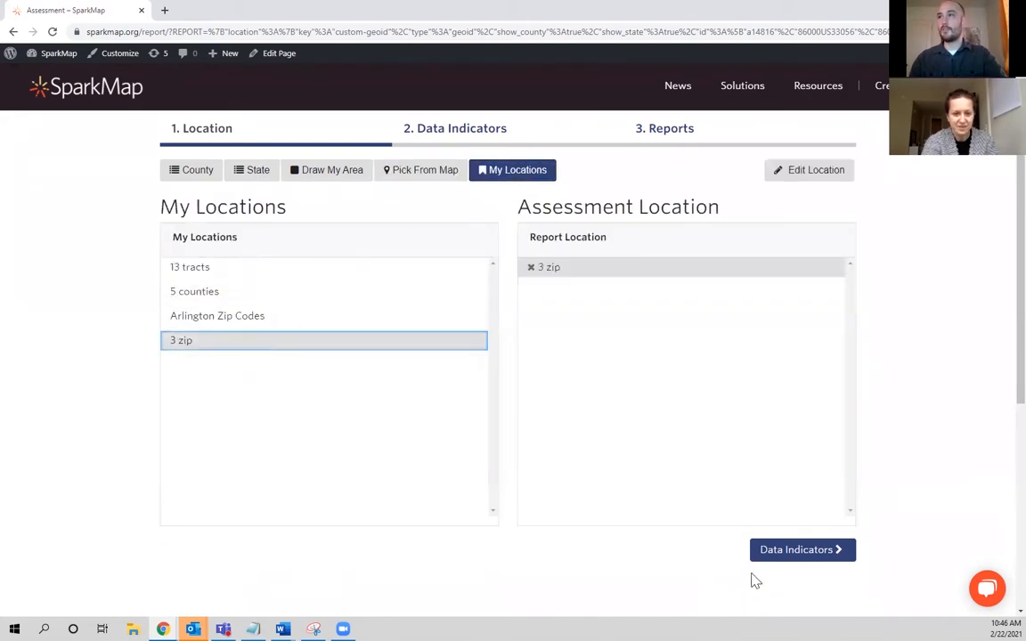
{"action": "left_click", "coordinate": [798, 554]}
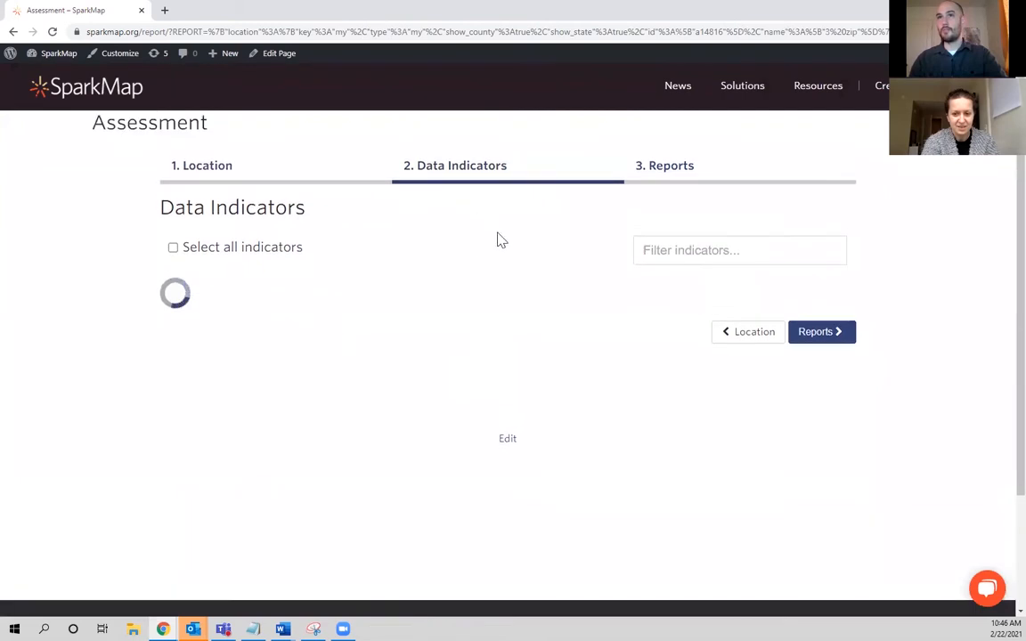
Include all Physical Environment indicators and generate the assessment report.
{"action": "scroll", "coordinate": [457, 356], "scroll_direction": "down", "scroll_amount": 2}
{"action": "scroll", "coordinate": [354, 415], "scroll_direction": "up", "scroll_amount": 1}
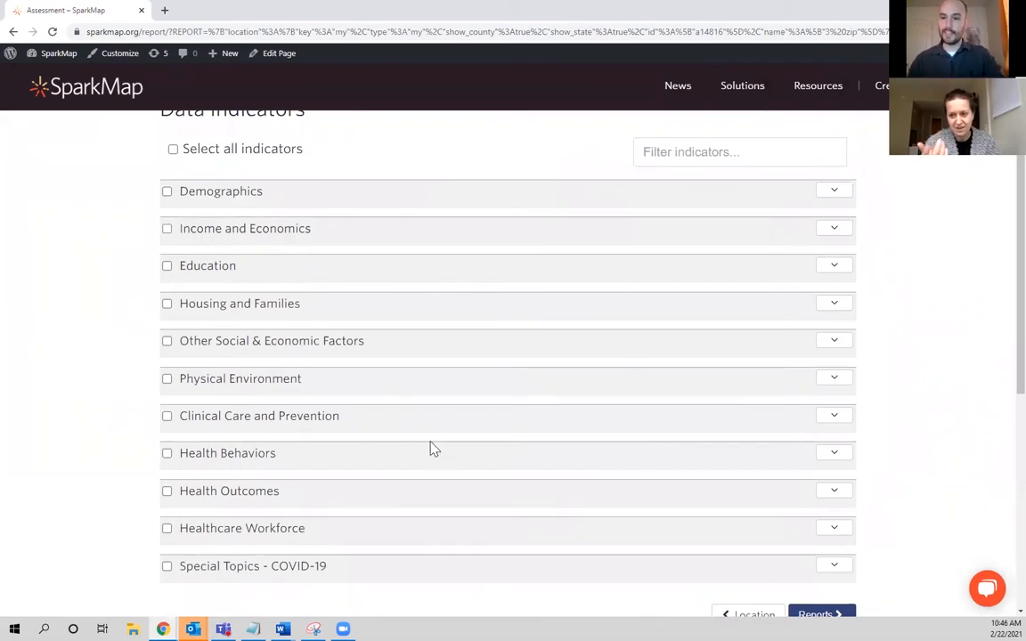
{"action": "left_click", "coordinate": [216, 385]}
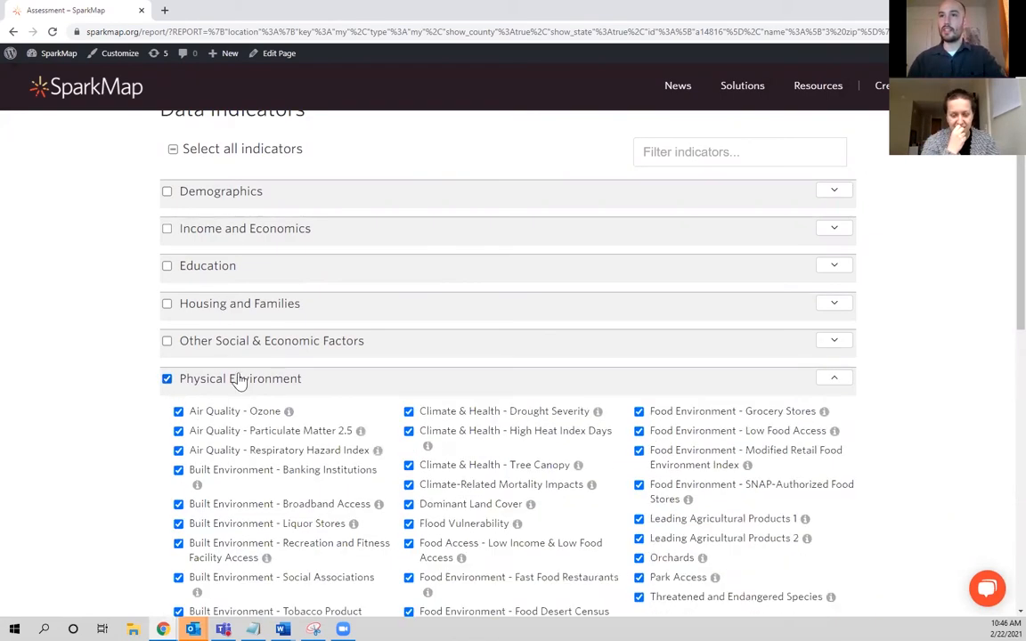
{"action": "scroll", "coordinate": [445, 410], "scroll_direction": "down", "scroll_amount": 1}
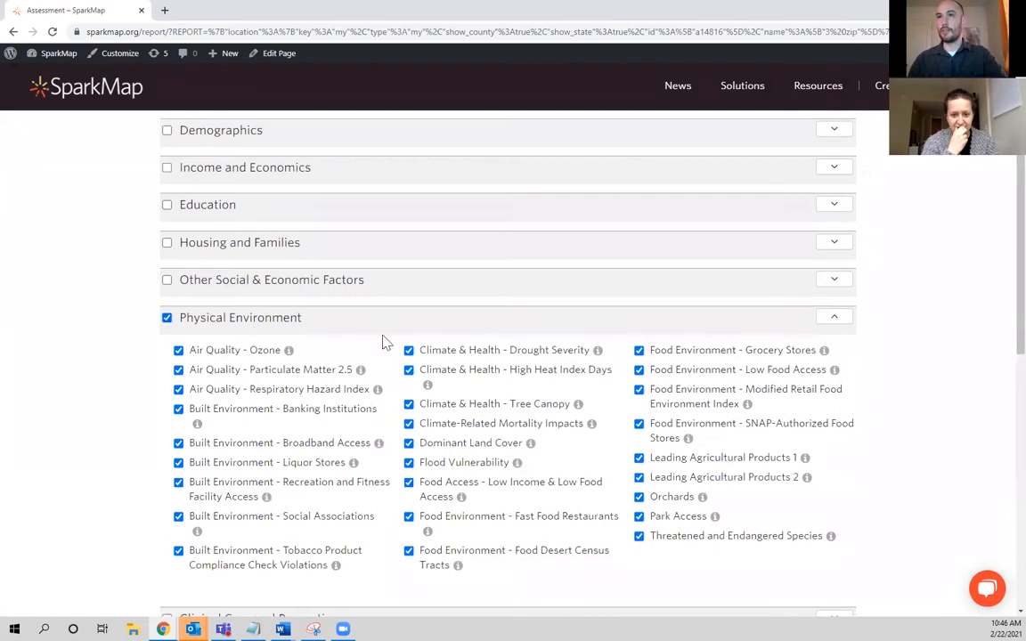
{"action": "scroll", "coordinate": [740, 435], "scroll_direction": "down", "scroll_amount": 4}
{"action": "left_click", "coordinate": [820, 575]}
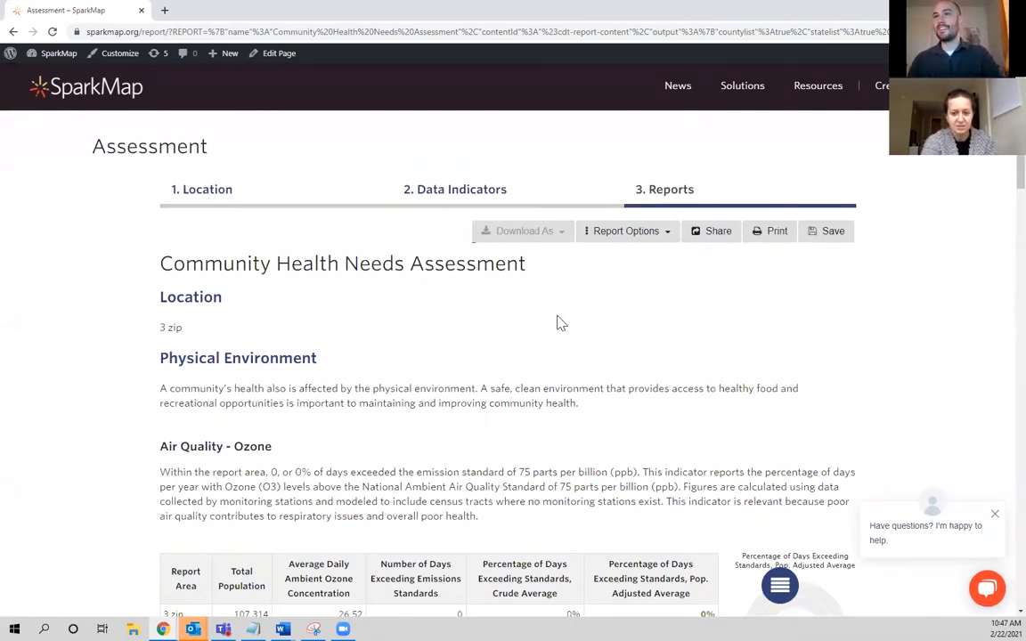
Examine the Air Quality - Ozone table and its total population figure for the 3 zip area.
{"action": "scroll", "coordinate": [521, 339], "scroll_direction": "down", "scroll_amount": 3}
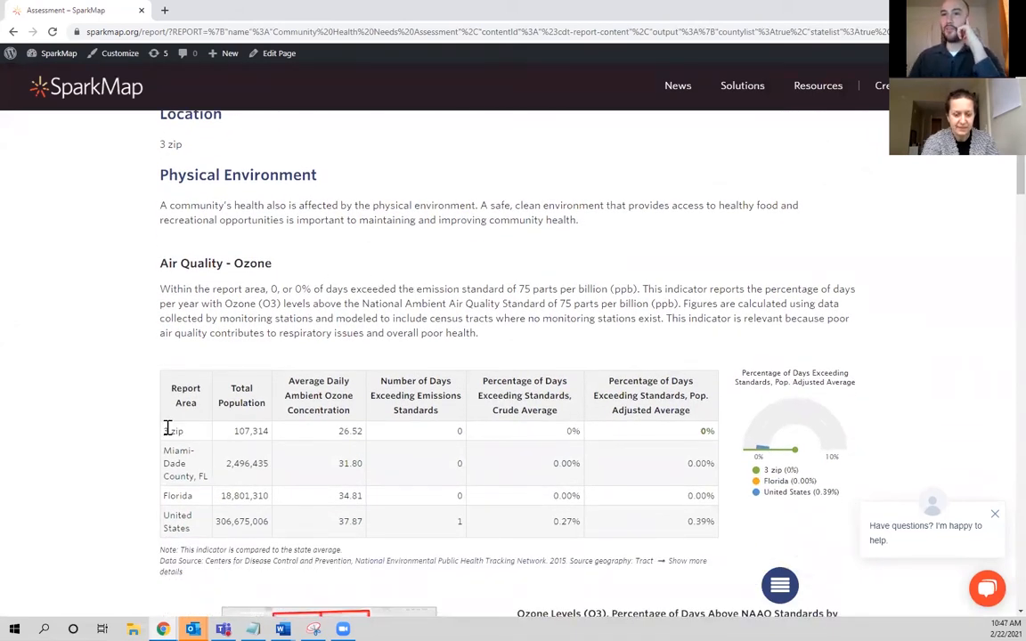
{"action": "left_click_drag", "start_coordinate": [163, 439], "coordinate": [271, 431]}
{"action": "left_click", "coordinate": [248, 431]}
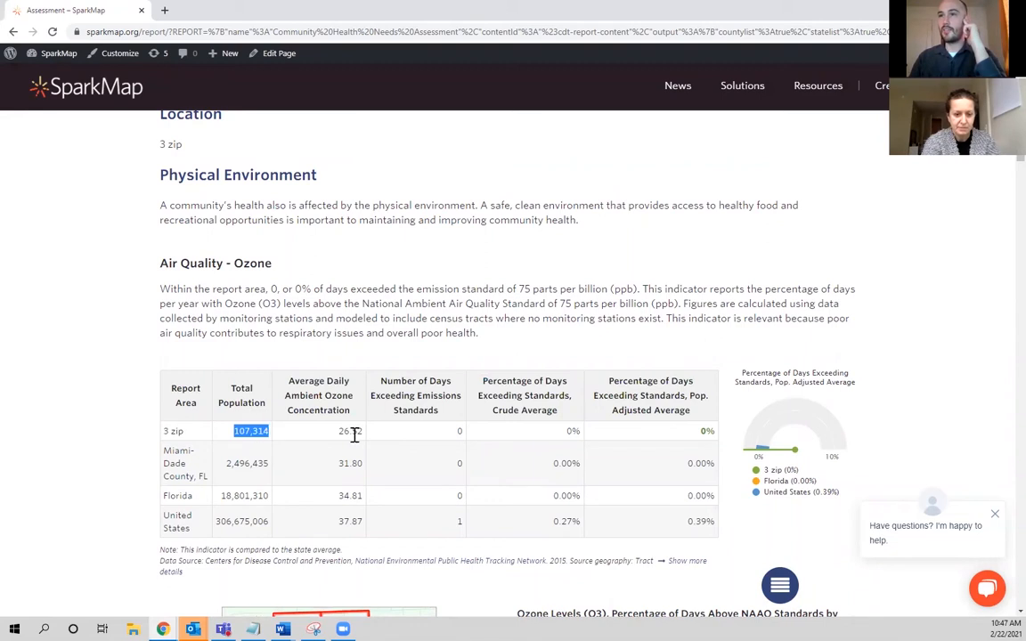
{"action": "scroll", "coordinate": [351, 433], "scroll_direction": "down", "scroll_amount": 2}
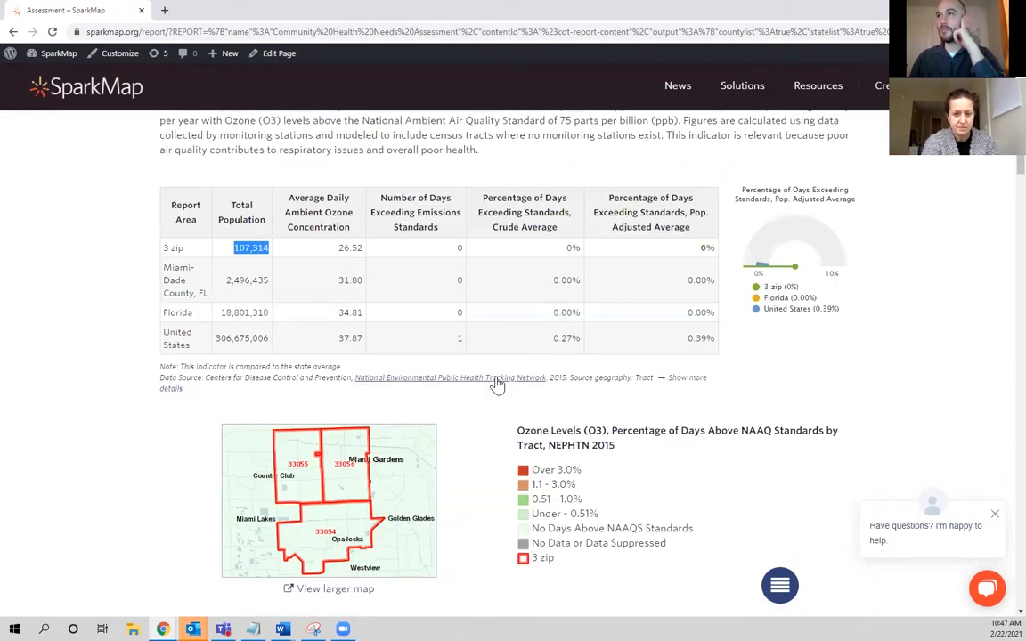
Review the report's particulate matter, banking institutions and broadband access sections, including their tables and maps.
{"action": "scroll", "coordinate": [490, 392], "scroll_direction": "down", "scroll_amount": 13}
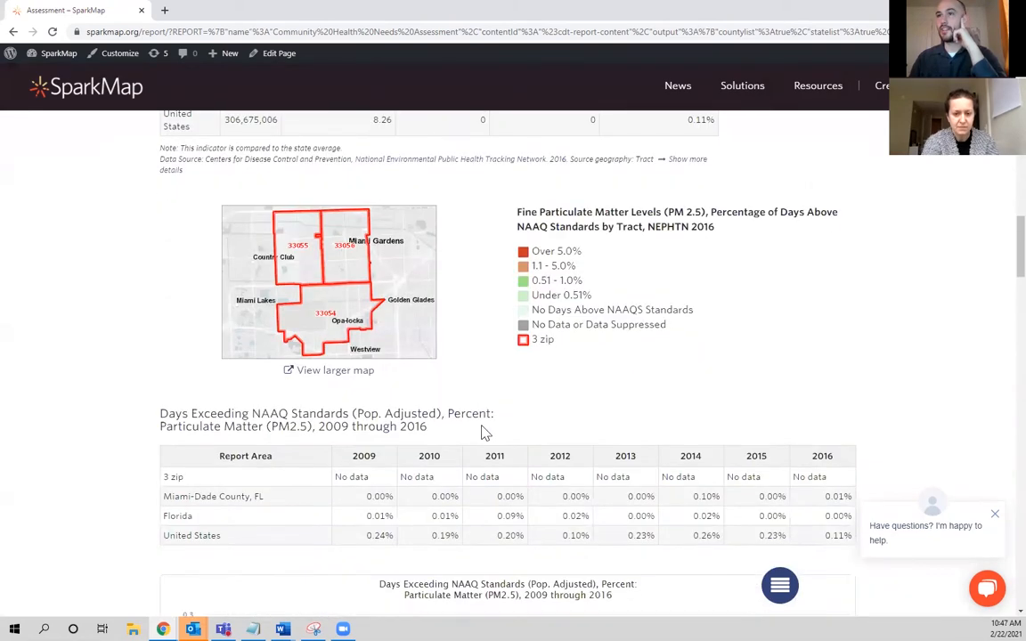
{"action": "scroll", "coordinate": [482, 407], "scroll_direction": "down", "scroll_amount": 15}
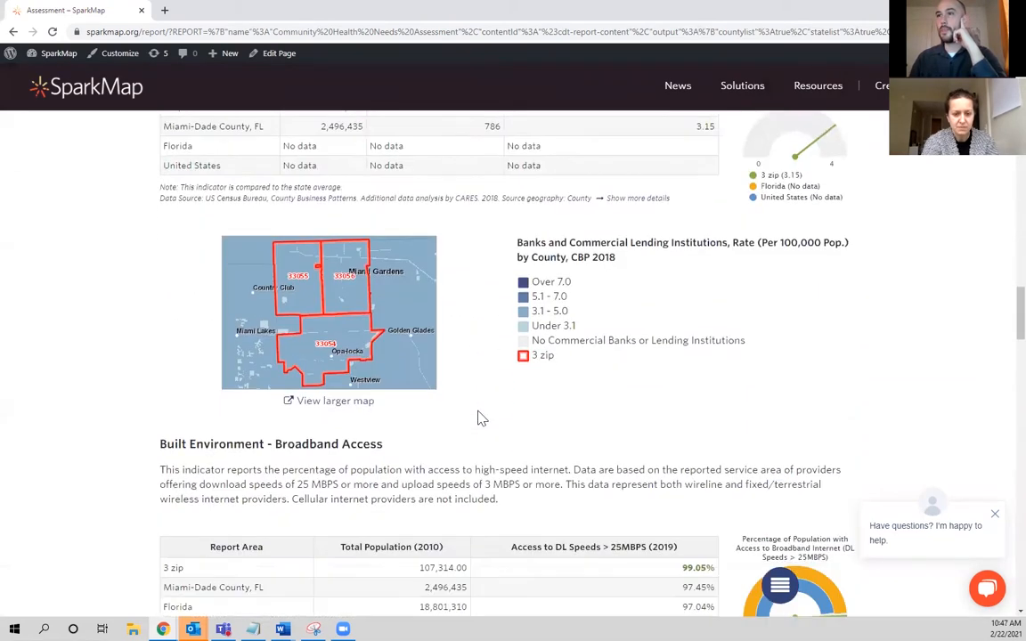
{"action": "scroll", "coordinate": [482, 417], "scroll_direction": "up", "scroll_amount": 1}
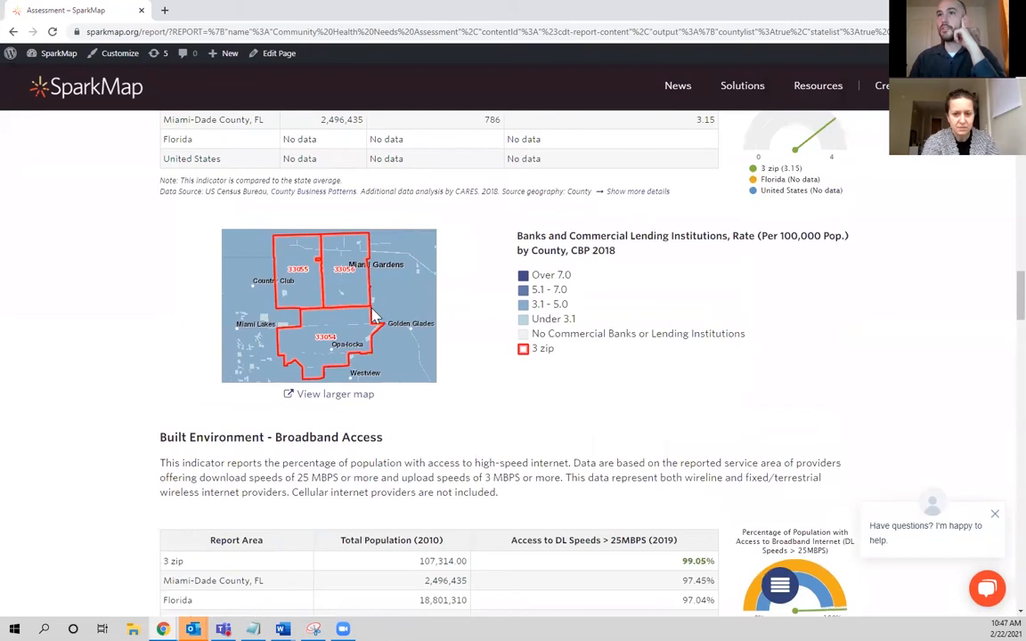
{"action": "scroll", "coordinate": [469, 335], "scroll_direction": "down", "scroll_amount": 2}
{"action": "scroll", "coordinate": [470, 335], "scroll_direction": "down", "scroll_amount": 3}
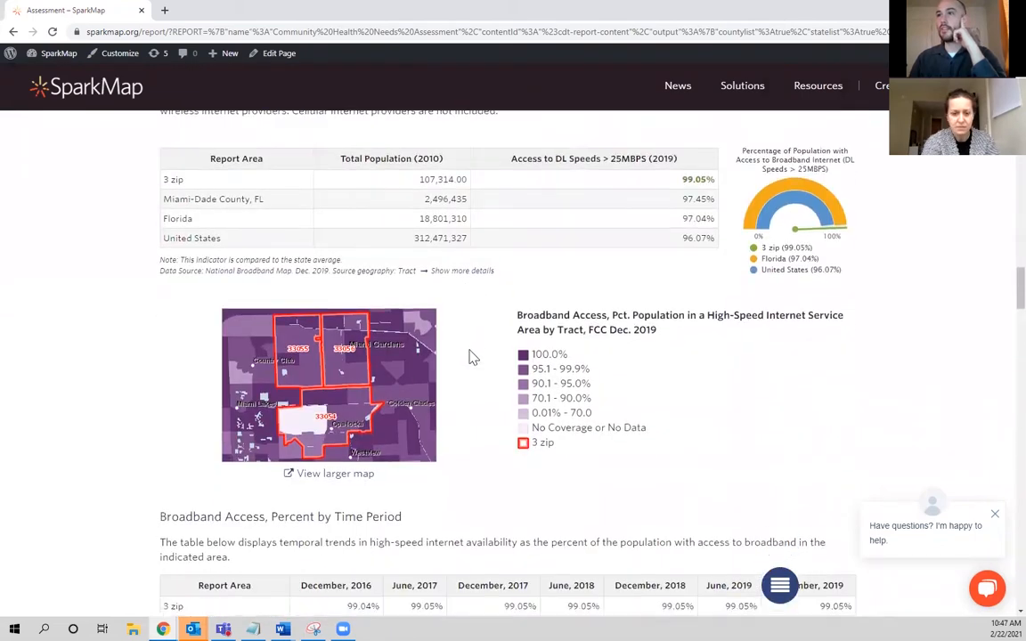
{"action": "scroll", "coordinate": [489, 363], "scroll_direction": "up", "scroll_amount": 2}
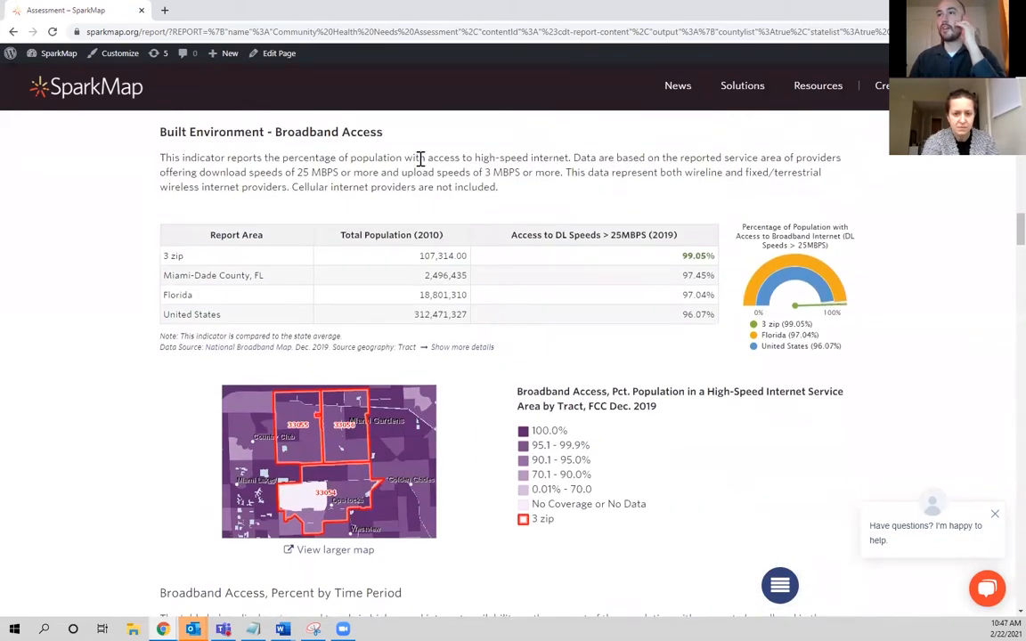
{"action": "scroll", "coordinate": [486, 418], "scroll_direction": "up", "scroll_amount": 12}
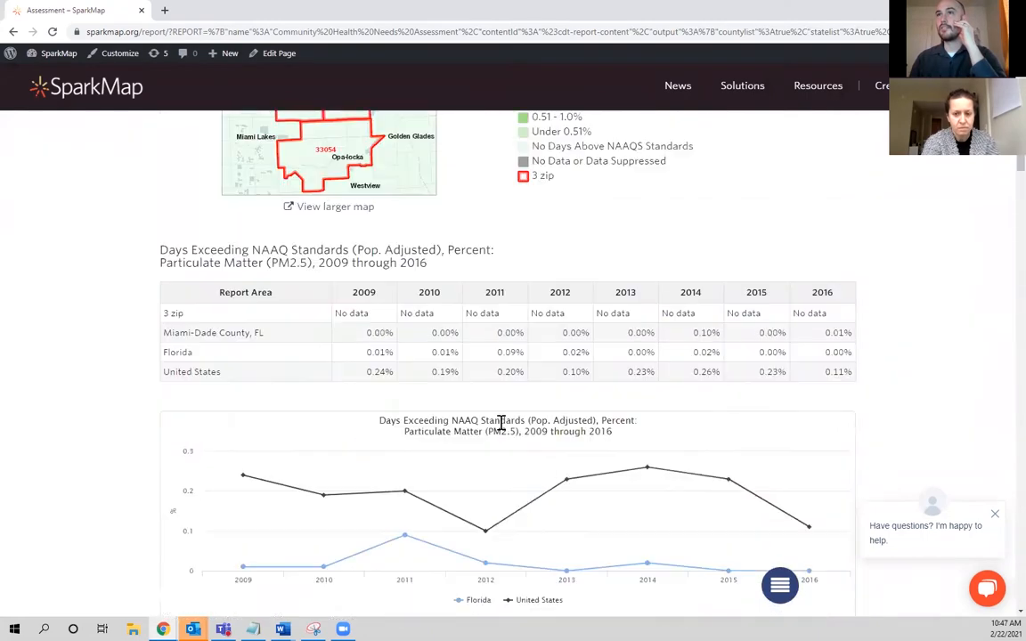
{"action": "scroll", "coordinate": [490, 463], "scroll_direction": "down", "scroll_amount": 12}
{"action": "scroll", "coordinate": [488, 519], "scroll_direction": "down", "scroll_amount": 3}
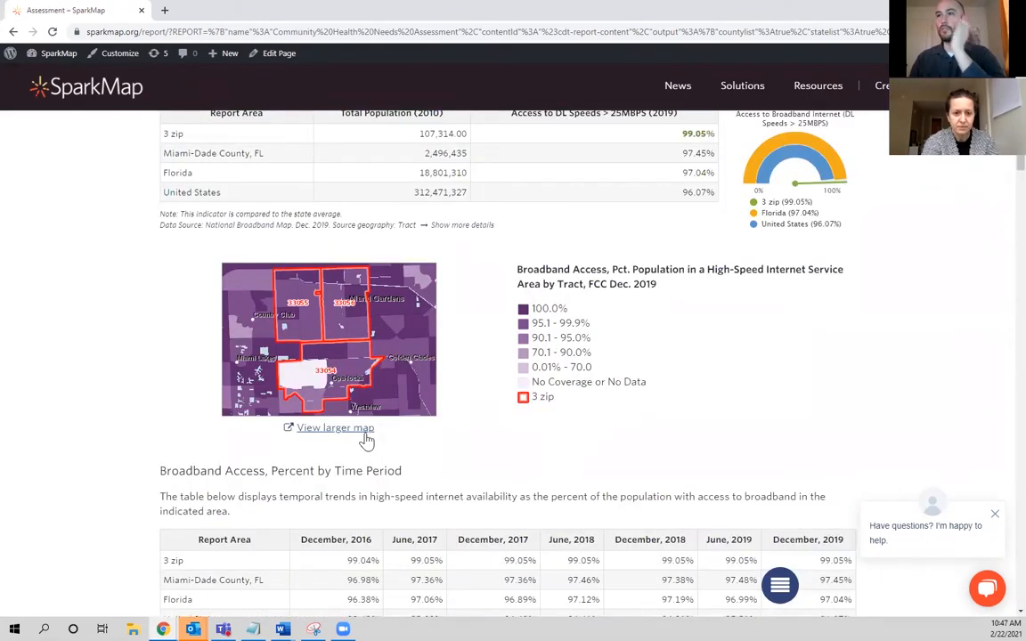
Open the larger version of the Broadband Access map in a new browser tab and switch to it.
{"action": "scroll", "coordinate": [485, 454], "scroll_direction": "up", "scroll_amount": 1}
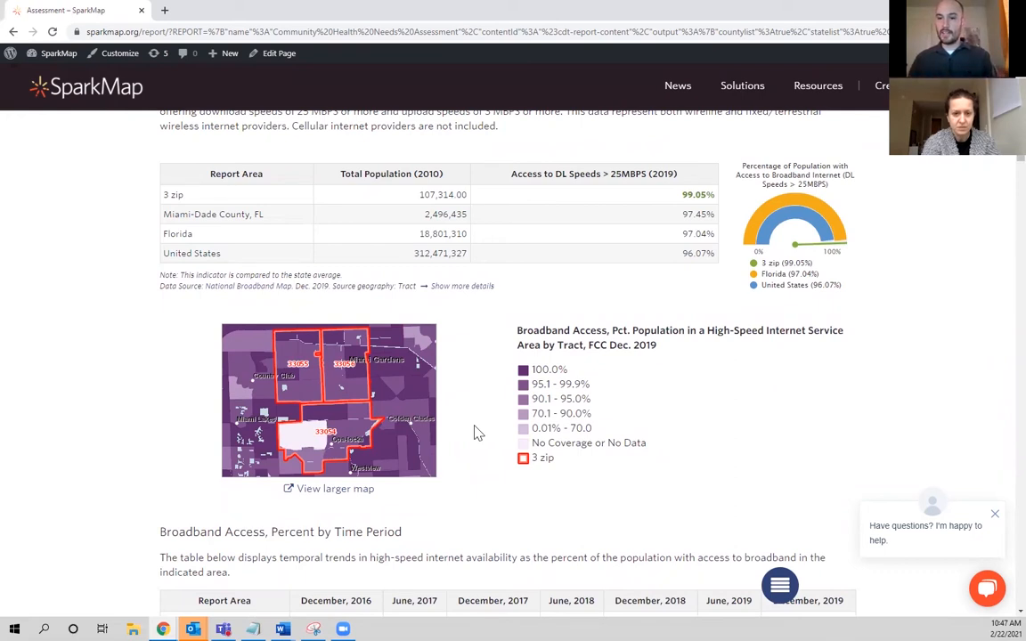
{"action": "right_click", "coordinate": [361, 496]}
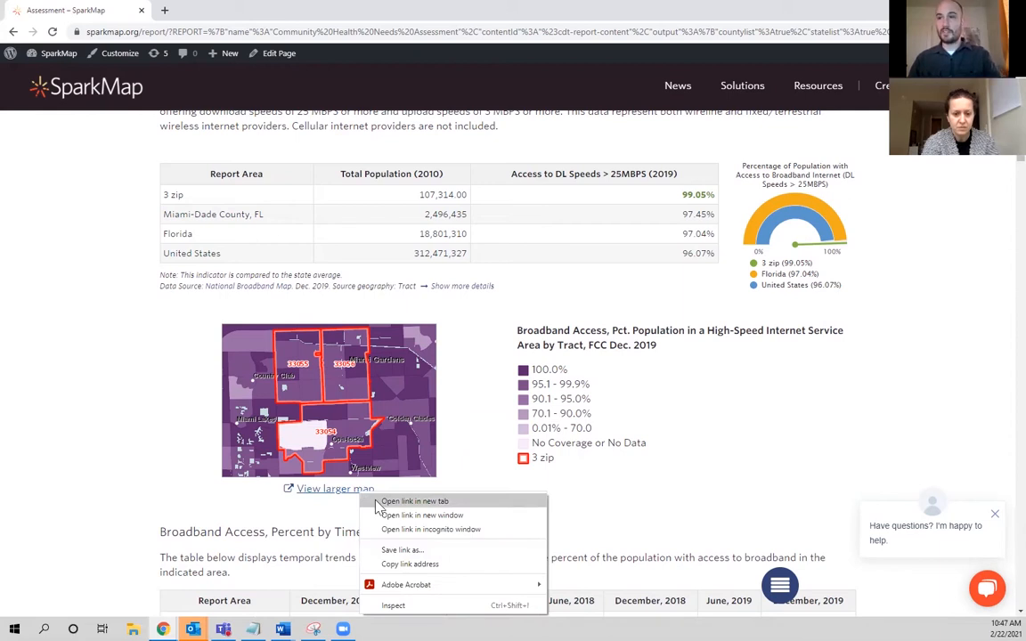
{"action": "left_click", "coordinate": [415, 501]}
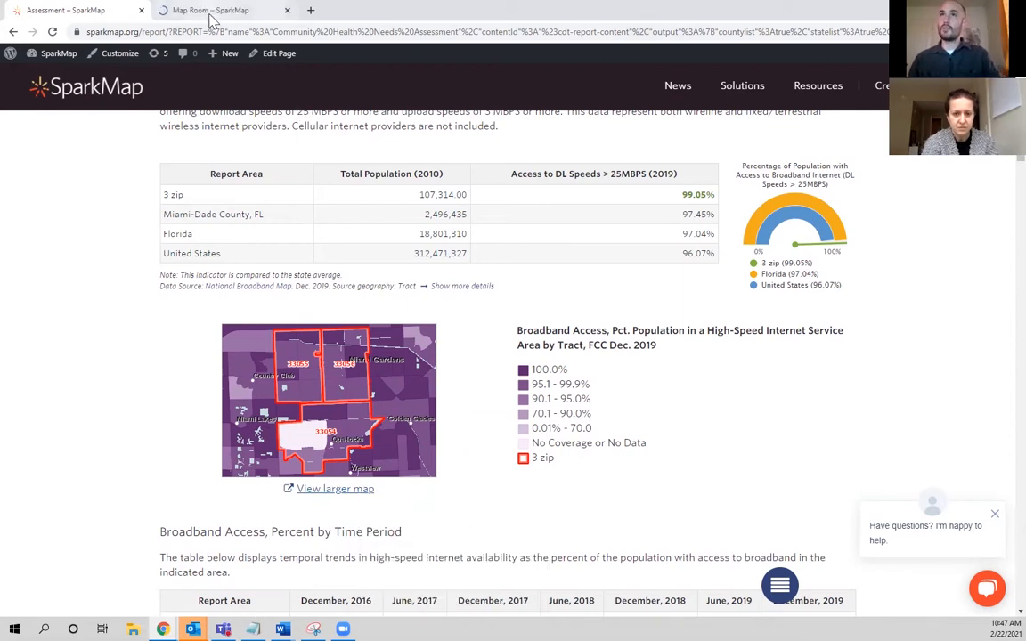
{"action": "left_click", "coordinate": [213, 11]}
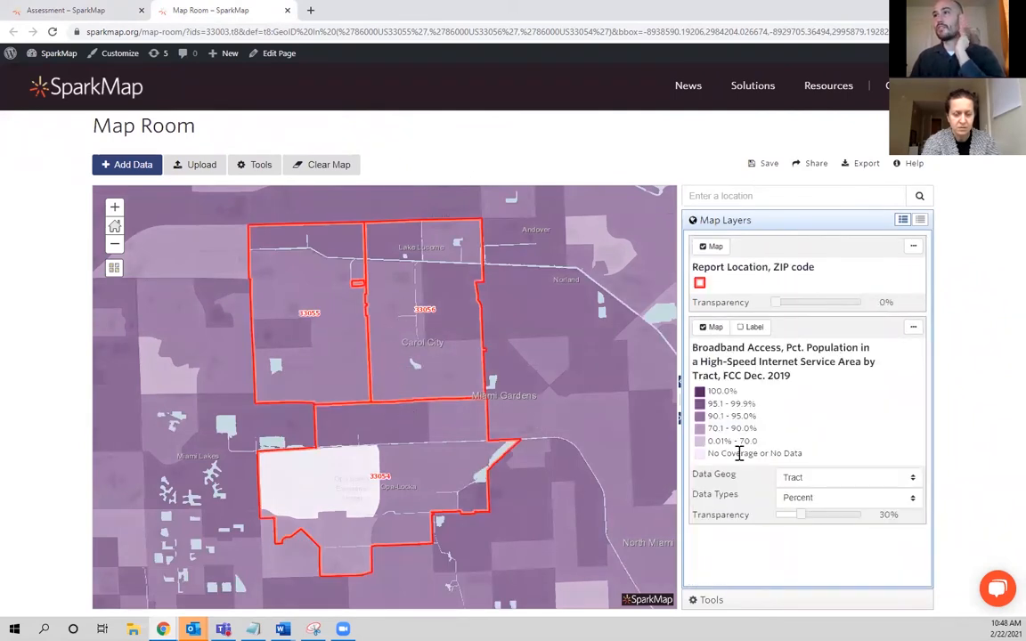
Check which data geographies are available for the Broadband Access map layer, keeping Tract.
{"action": "left_click", "coordinate": [902, 479]}
{"action": "left_click", "coordinate": [902, 481]}
{"action": "left_click", "coordinate": [903, 481]}
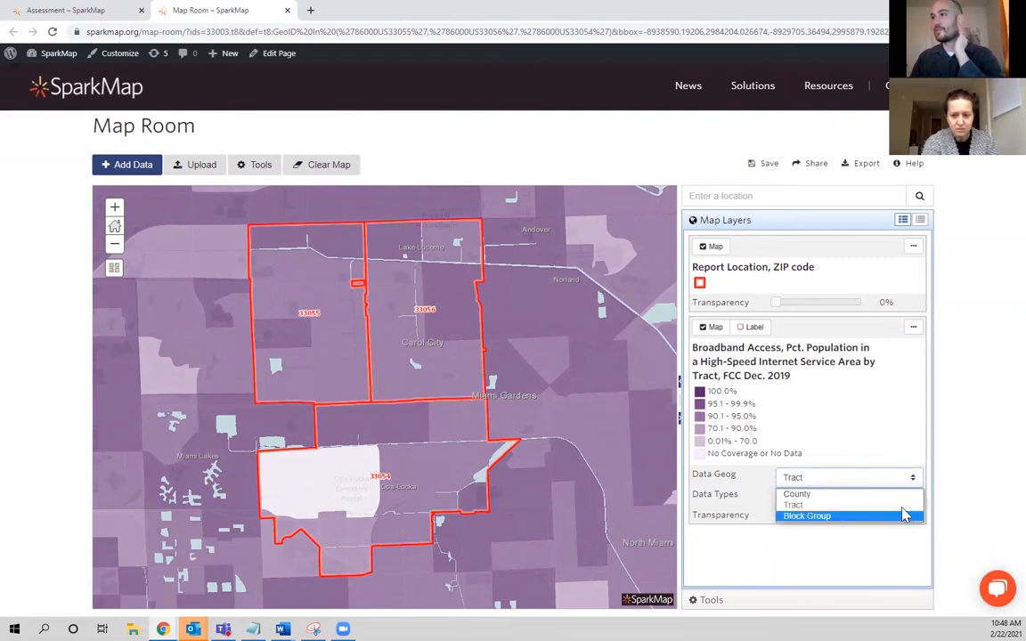
{"action": "left_click", "coordinate": [261, 305]}
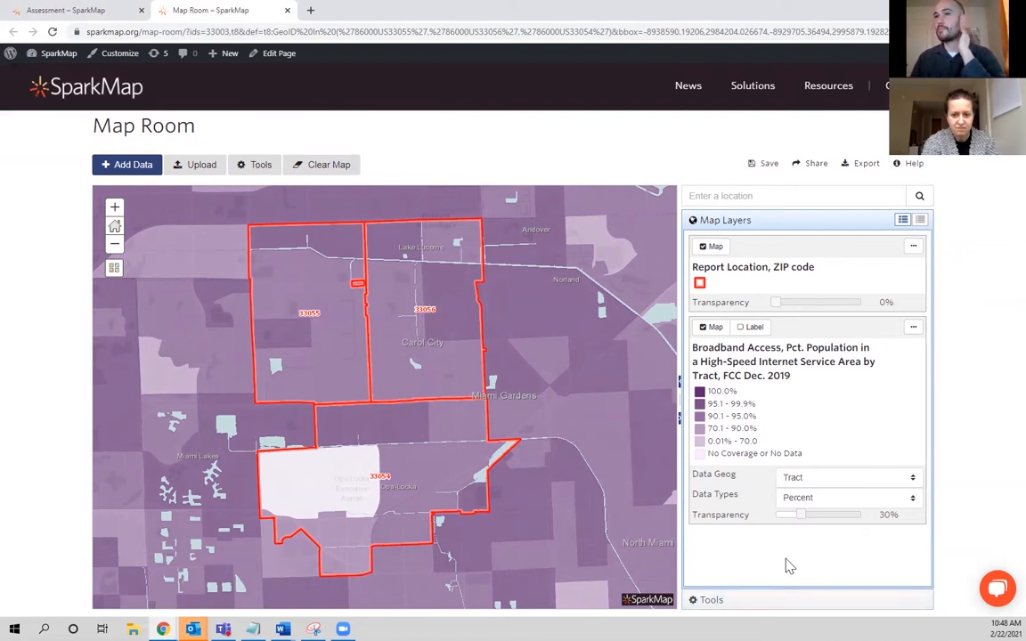
Use Select Data to select broadband tracts with a rectangle from ZIP 33055 southeast past Miami Gardens, and inspect individual tract attributes.
{"action": "left_click", "coordinate": [770, 602]}
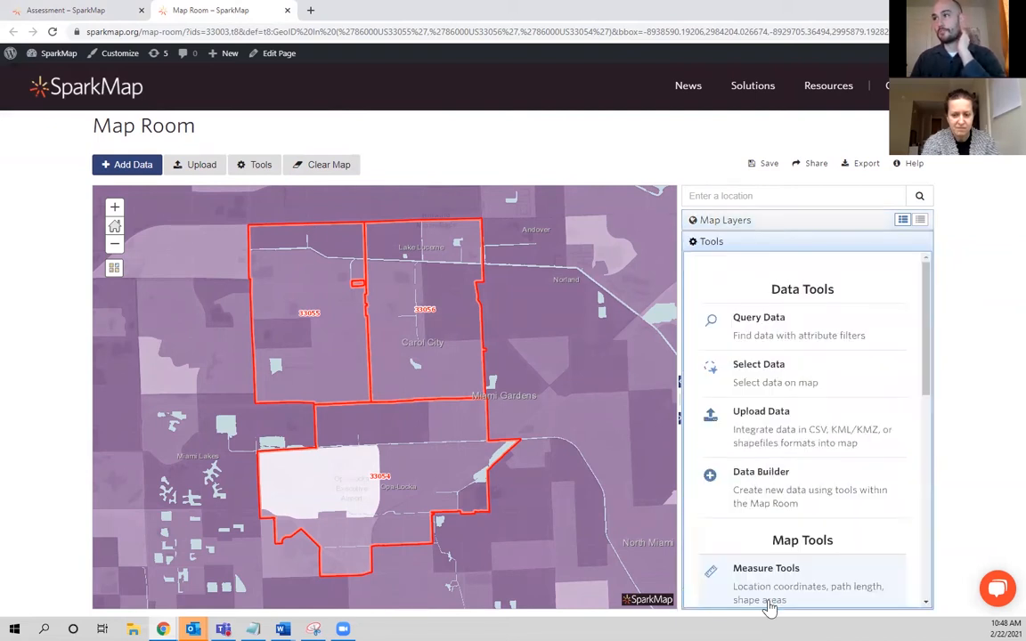
{"action": "left_click", "coordinate": [820, 382]}
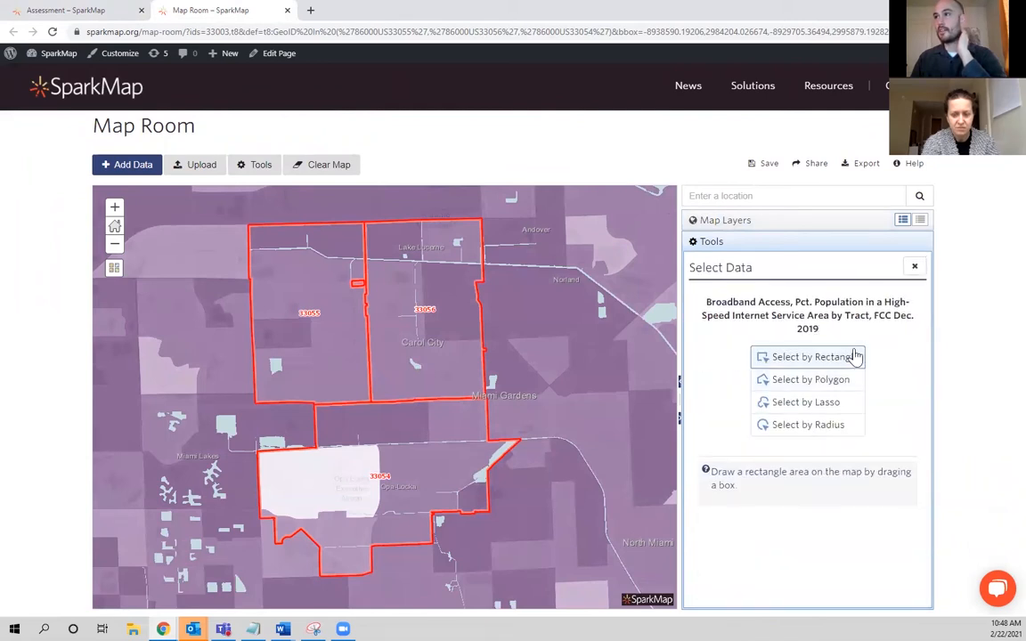
{"action": "mouse_move", "coordinate": [313, 320]}
{"action": "left_mouse_down"}
{"action": "mouse_move", "coordinate": [443, 452]}
{"action": "mouse_move", "coordinate": [488, 464]}
{"action": "mouse_move", "coordinate": [515, 438]}
{"action": "mouse_move", "coordinate": [538, 449]}
{"action": "left_mouse_up"}
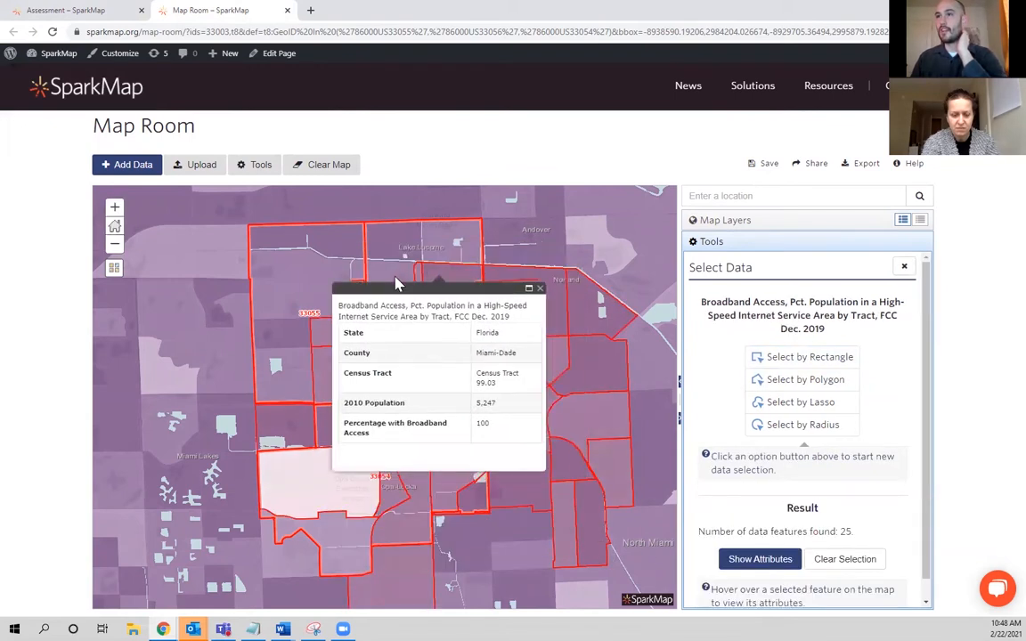
{"action": "mouse_move", "coordinate": [405, 445]}
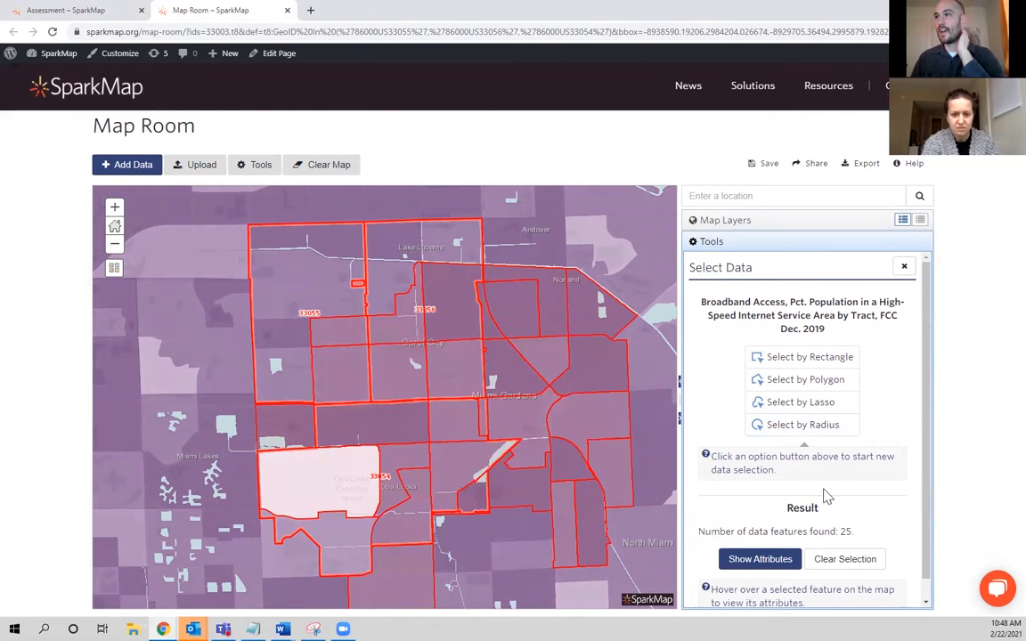
{"action": "left_click", "coordinate": [517, 317]}
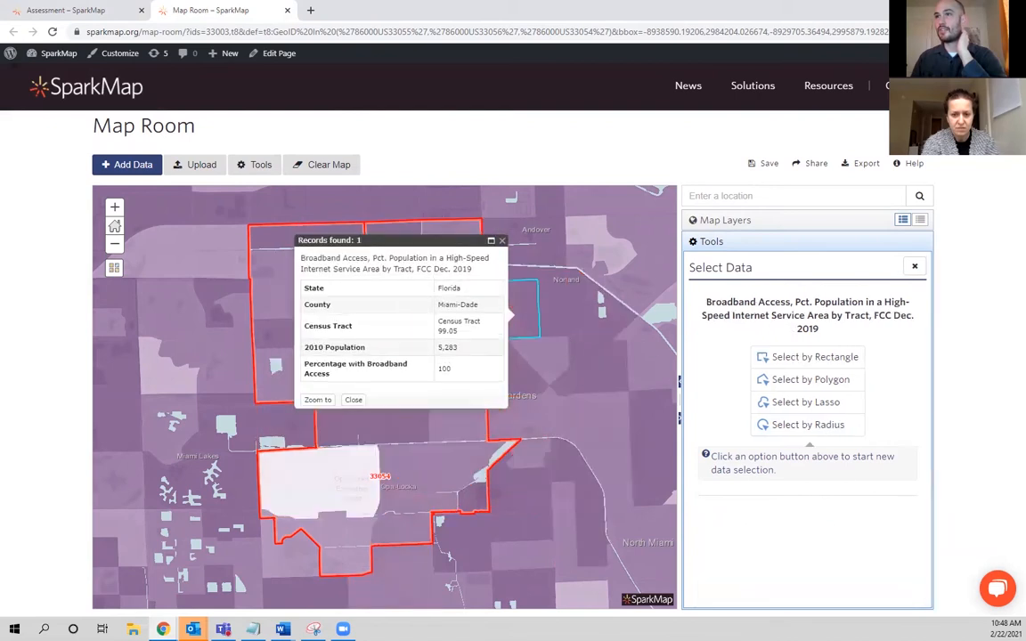
Select broadband tracts with a polygon running from ZIP 33055 across to 33056 and down into 33054.
{"action": "left_click", "coordinate": [822, 379]}
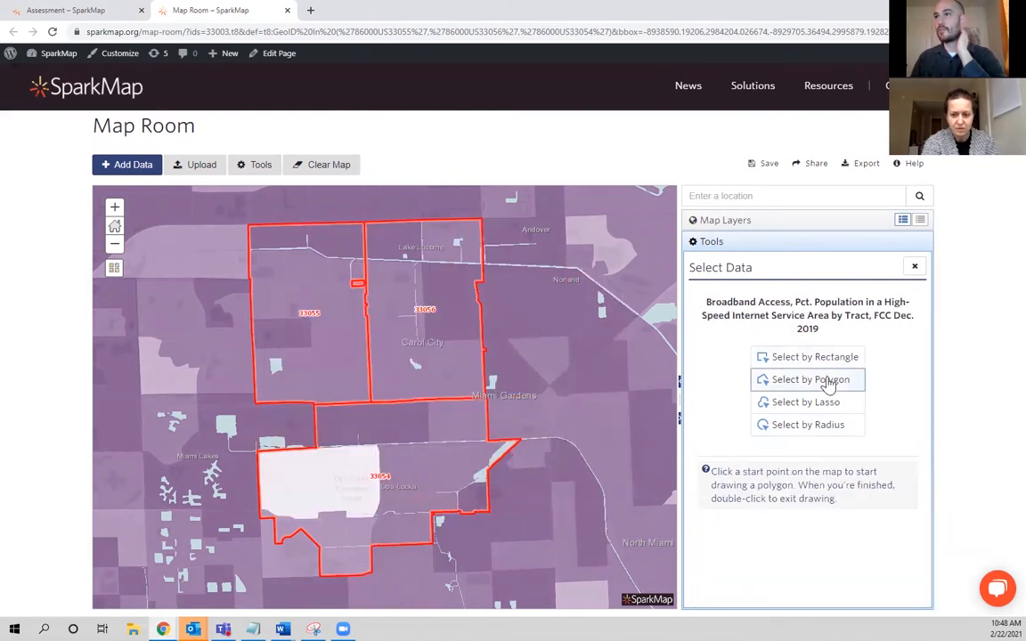
{"action": "left_click", "coordinate": [317, 313]}
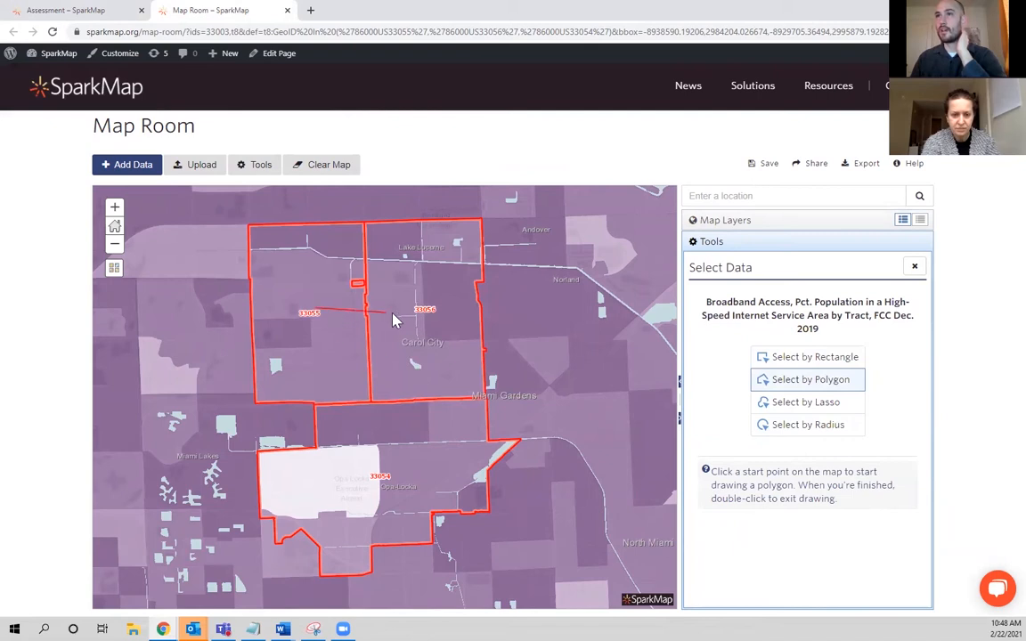
{"action": "left_click", "coordinate": [425, 310]}
{"action": "left_click", "coordinate": [427, 479]}
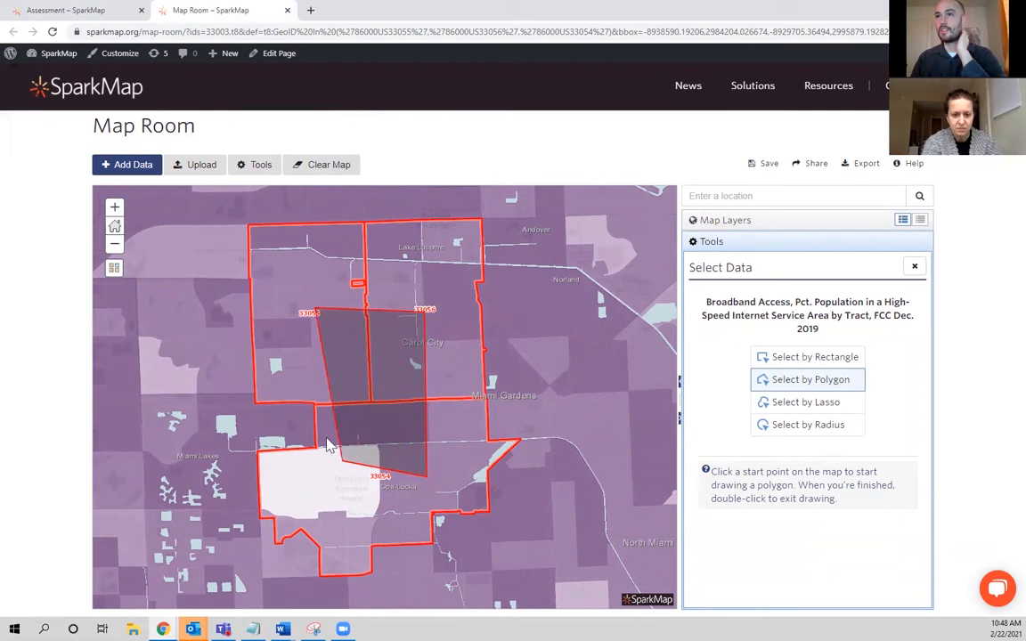
{"action": "double_click", "coordinate": [333, 449]}
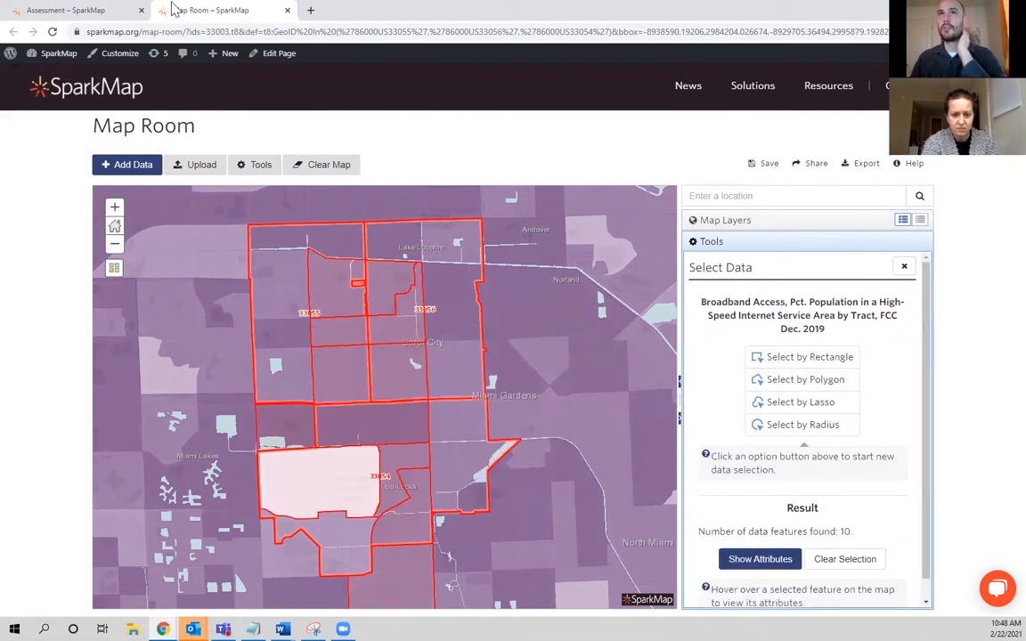
Return to the assessment report and review the indicator sections from broadband access down through Fast Food Restaurants.
{"action": "left_click", "coordinate": [107, 10]}
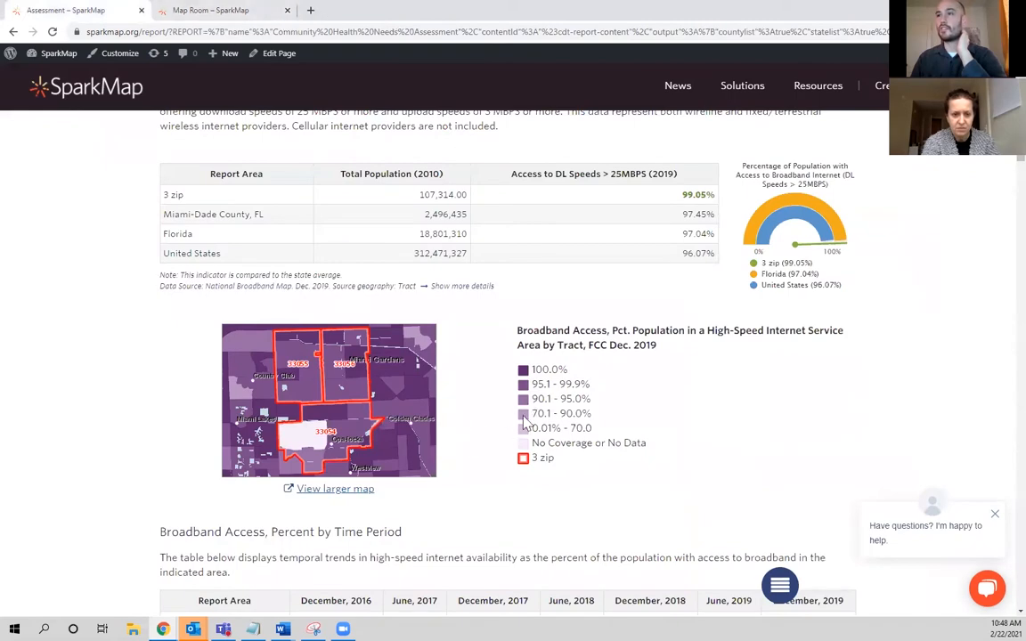
{"action": "scroll", "coordinate": [490, 463], "scroll_direction": "down", "scroll_amount": 15}
{"action": "scroll", "coordinate": [488, 491], "scroll_direction": "down", "scroll_amount": 15}
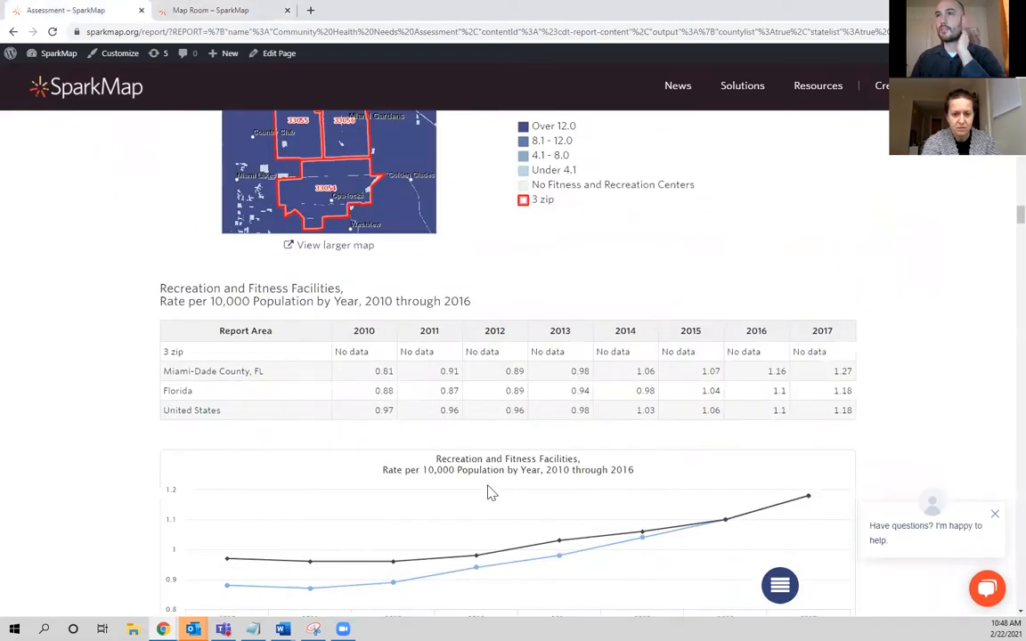
{"action": "scroll", "coordinate": [479, 460], "scroll_direction": "down", "scroll_amount": 4}
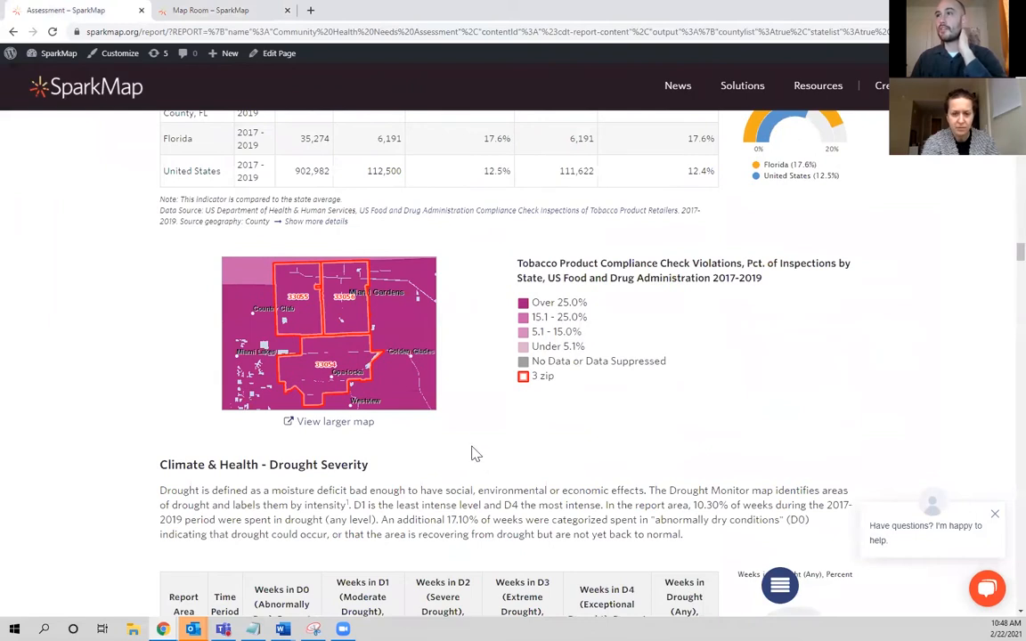
{"action": "scroll", "coordinate": [463, 454], "scroll_direction": "down", "scroll_amount": 12}
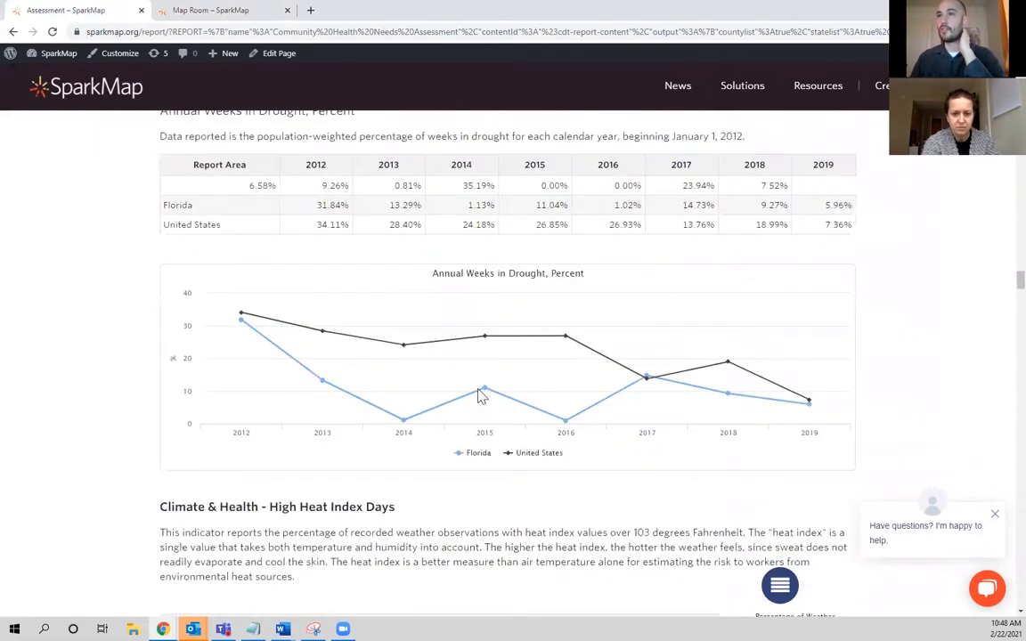
{"action": "scroll", "coordinate": [478, 450], "scroll_direction": "down", "scroll_amount": 8}
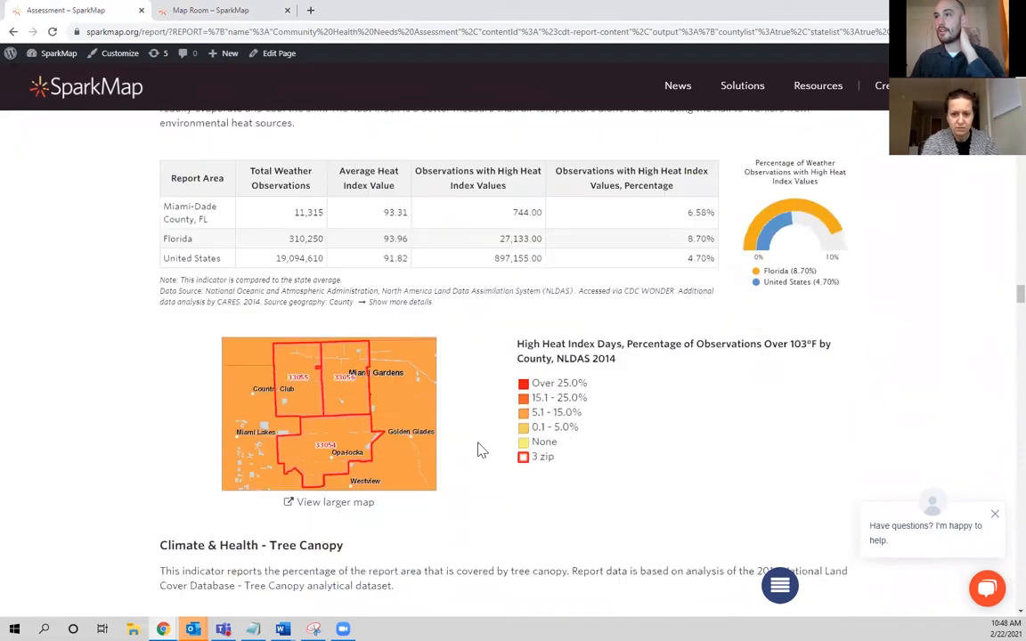
{"action": "scroll", "coordinate": [478, 450], "scroll_direction": "down", "scroll_amount": 6}
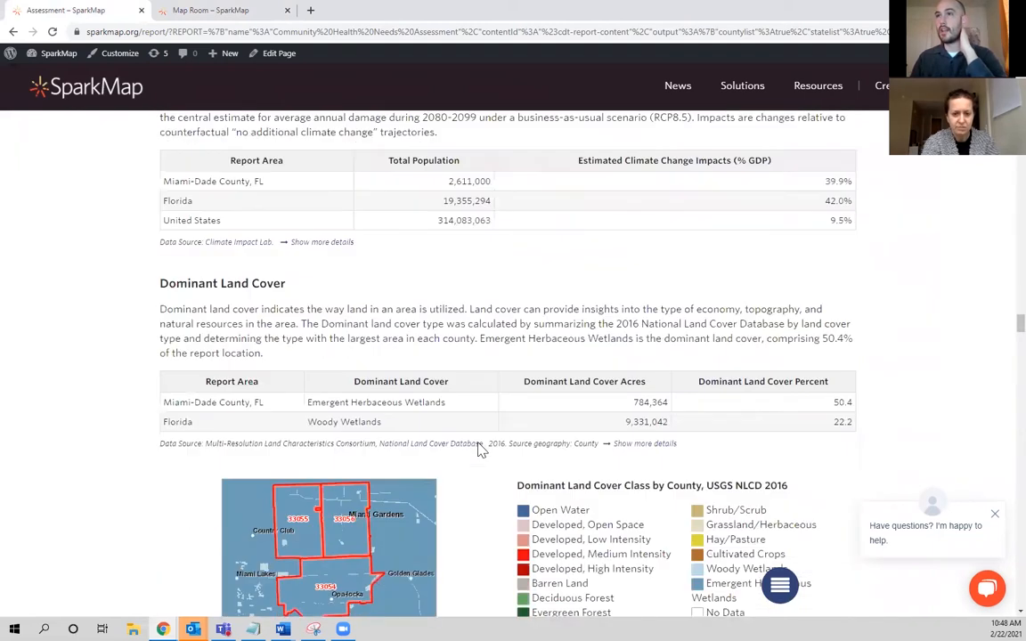
{"action": "scroll", "coordinate": [478, 450], "scroll_direction": "down", "scroll_amount": 8}
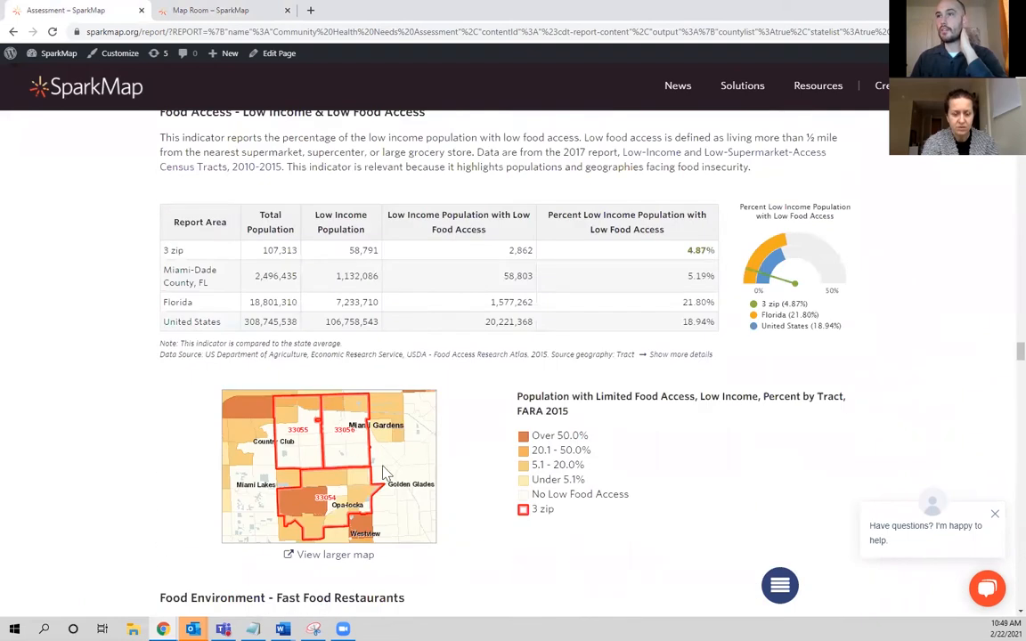
{"action": "scroll", "coordinate": [445, 441], "scroll_direction": "down", "scroll_amount": 8}
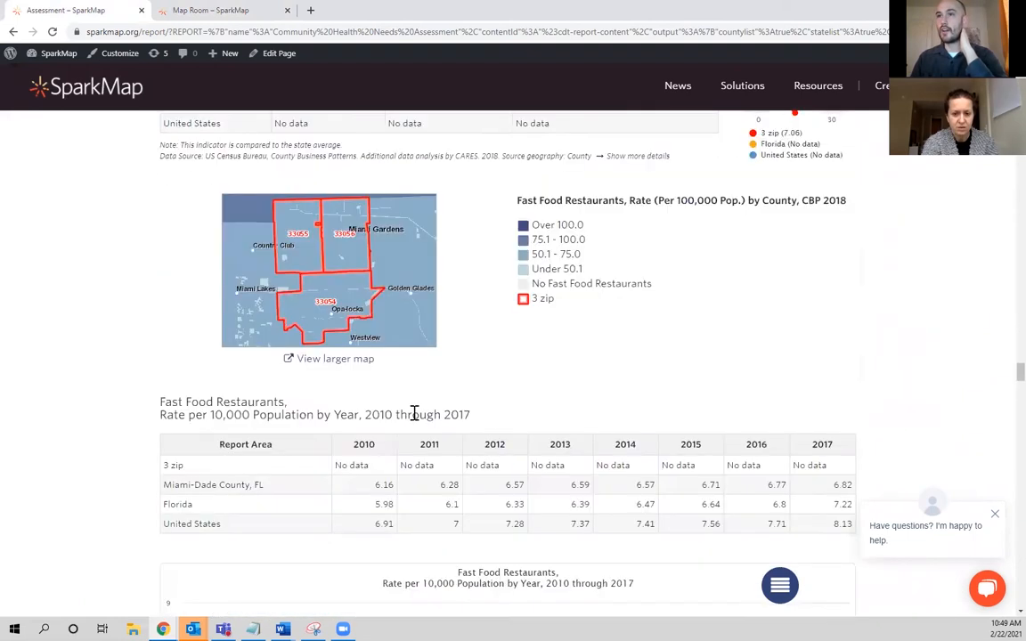
Open the larger Fast Food Restaurants map, set its data geography to ZCTA, and inspect ZIP 33056.
{"action": "scroll", "coordinate": [371, 375], "scroll_direction": "up", "scroll_amount": 2}
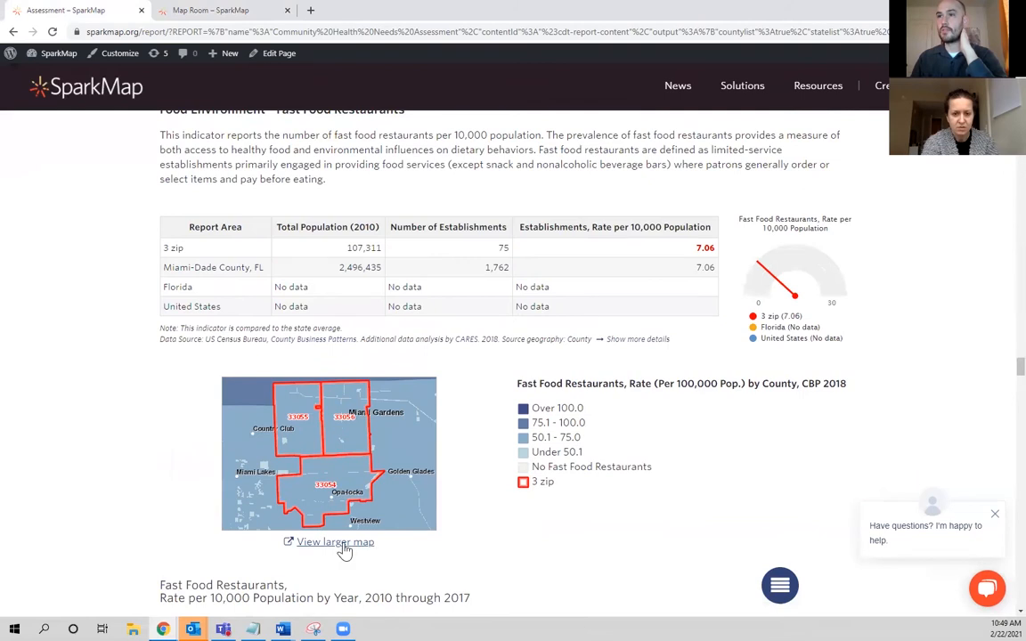
{"action": "left_click", "coordinate": [348, 545]}
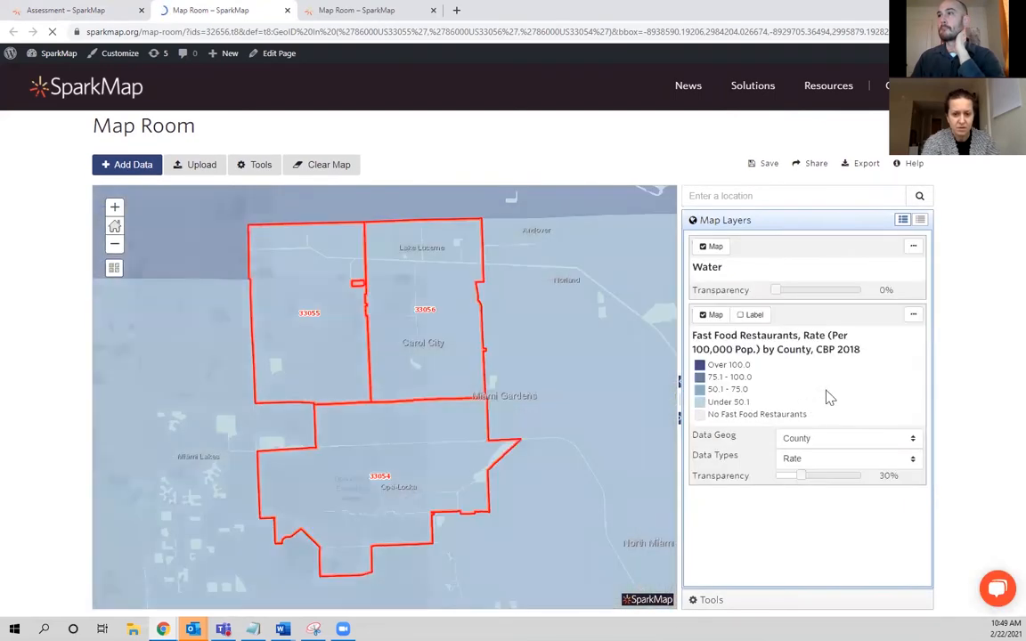
{"action": "left_click", "coordinate": [858, 457]}
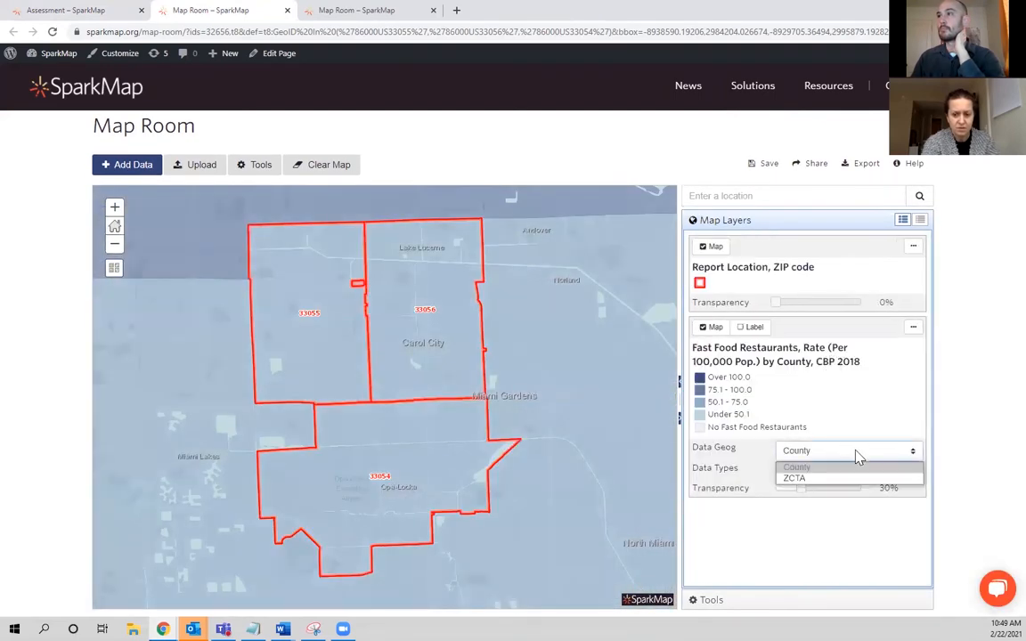
{"action": "left_click", "coordinate": [861, 484]}
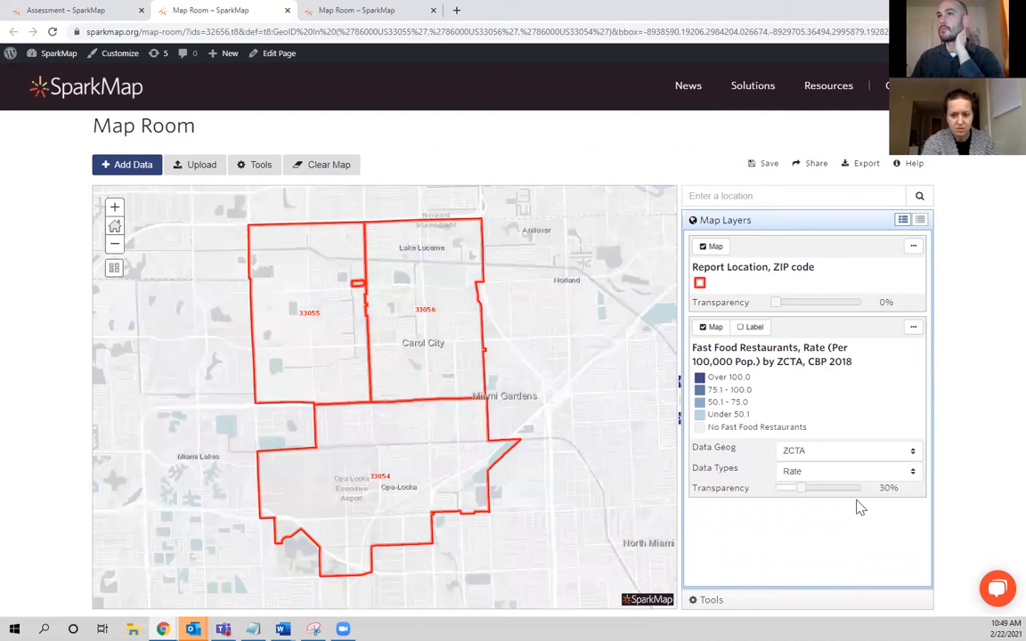
{"action": "left_click", "coordinate": [468, 343]}
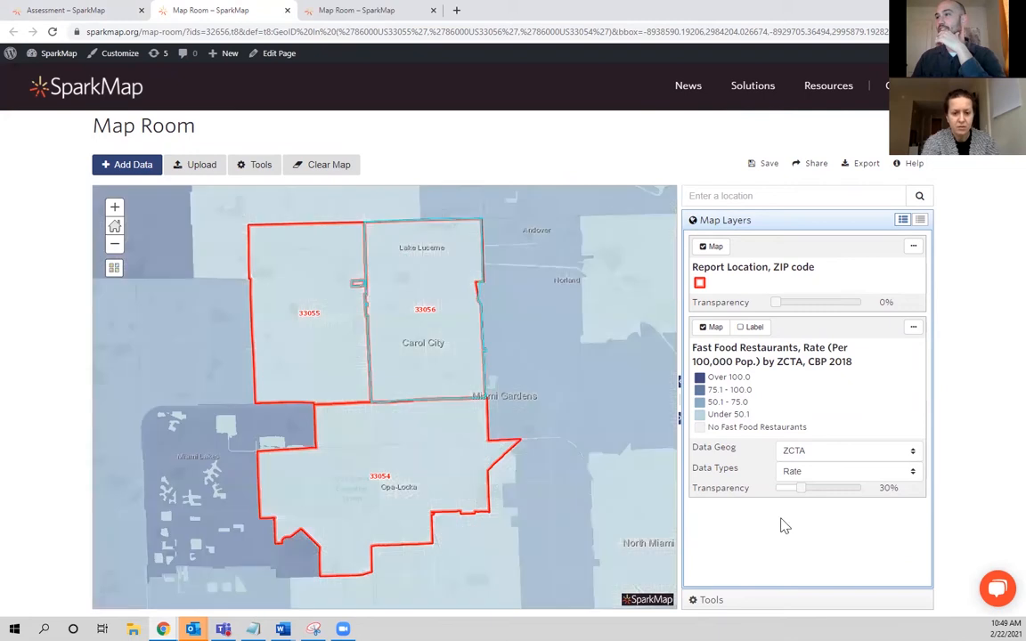
Use Select Data to select ZIPs 33054, 33055 and 33056 with a rectangle and show their fast food attributes as a table.
{"action": "left_click", "coordinate": [774, 600]}
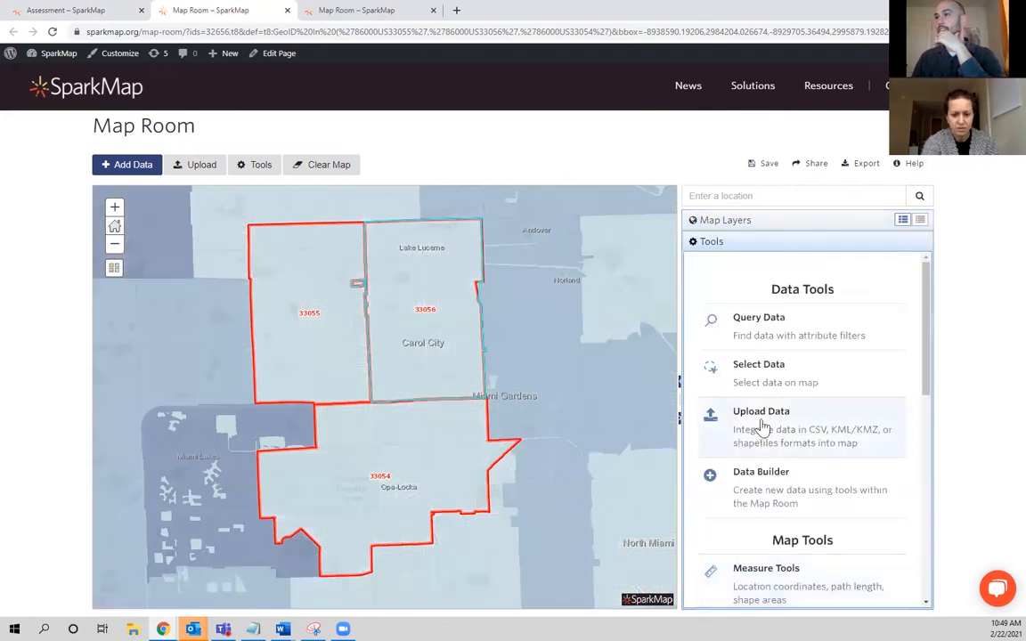
{"action": "left_click", "coordinate": [778, 371]}
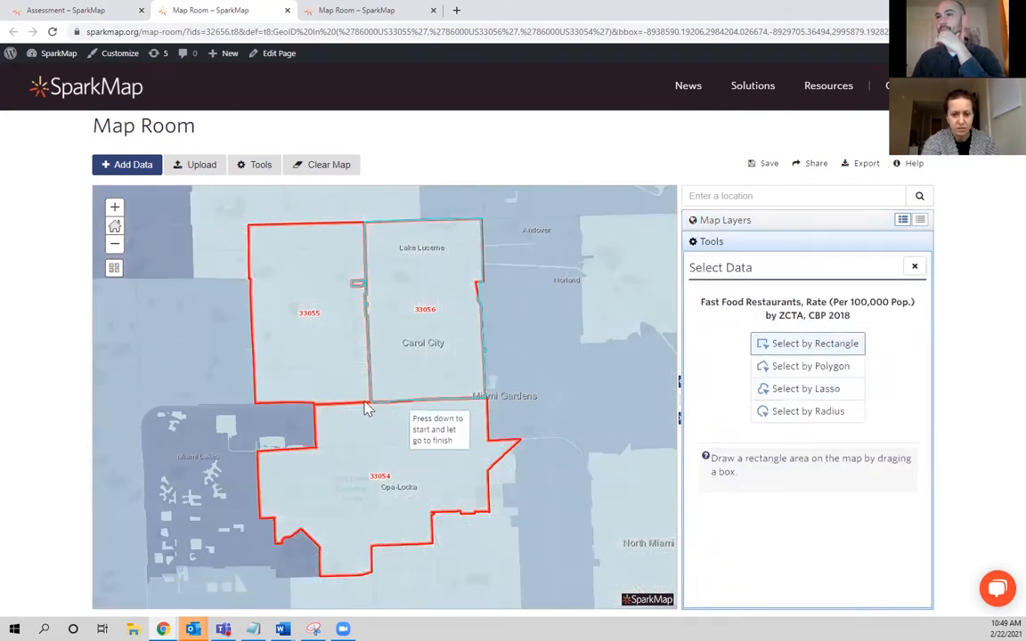
{"action": "left_click_drag", "start_coordinate": [353, 370], "coordinate": [408, 433]}
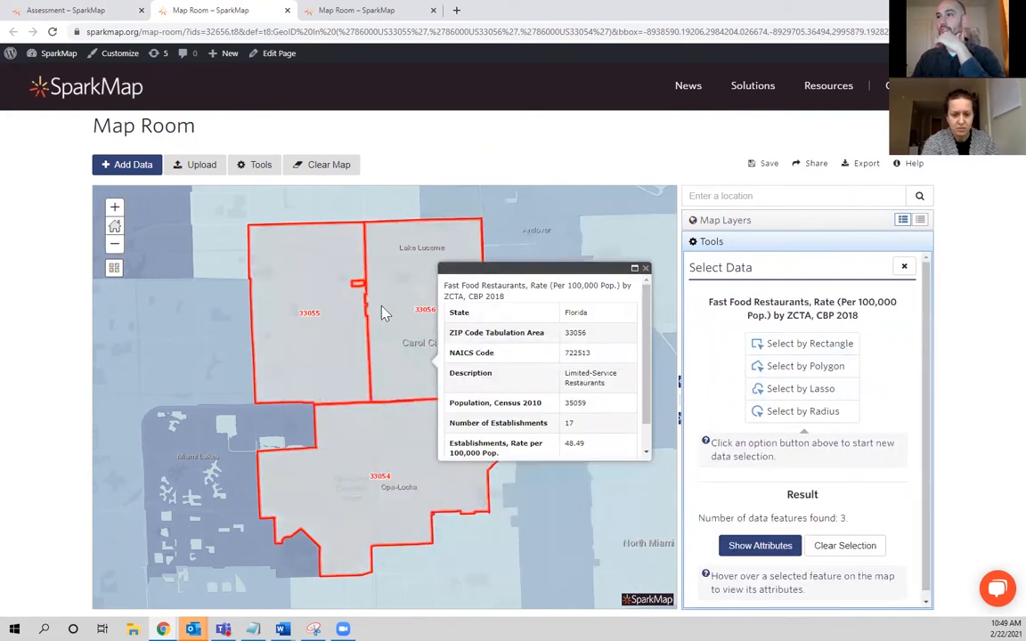
{"action": "scroll", "coordinate": [847, 493], "scroll_direction": "down", "scroll_amount": 1}
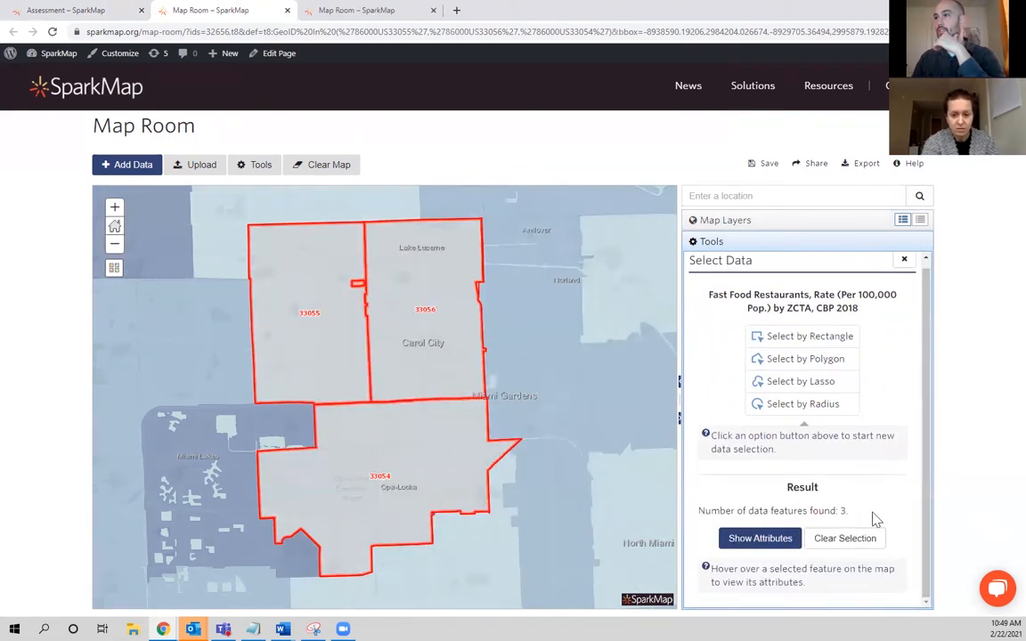
{"action": "left_click", "coordinate": [778, 545]}
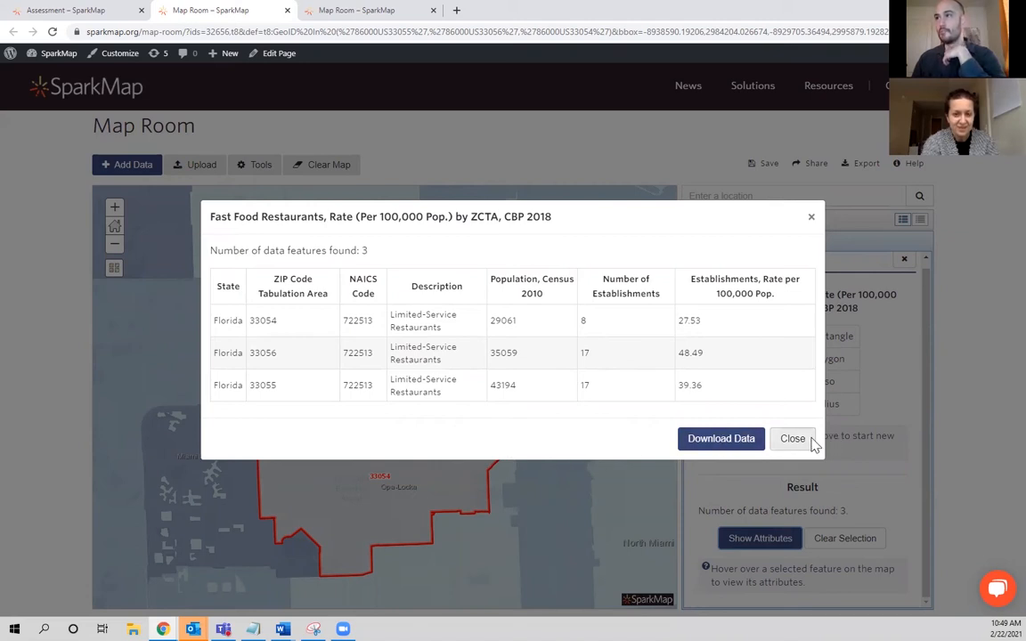
Download the fast food attribute data, check the file in Excel, and close both the workbook and the attribute table.
{"action": "left_click", "coordinate": [750, 438]}
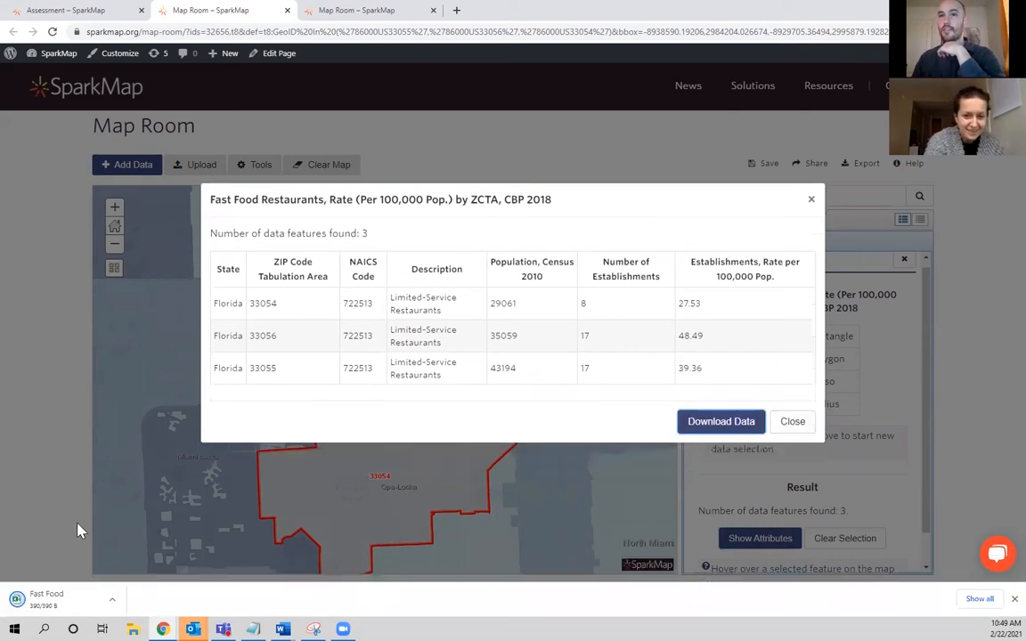
{"action": "left_click", "coordinate": [92, 602]}
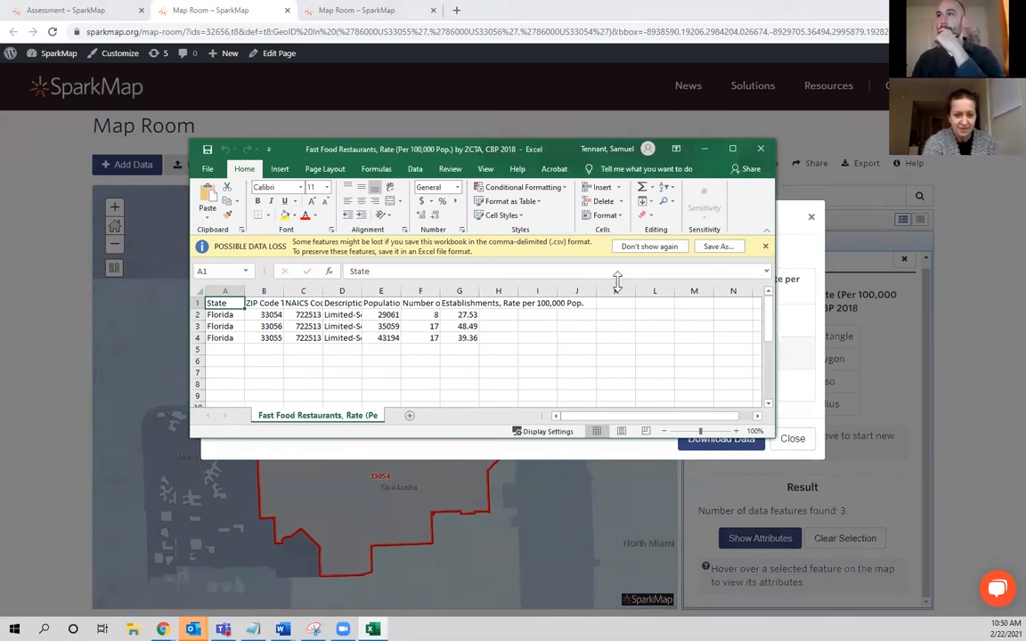
{"action": "left_click", "coordinate": [760, 148]}
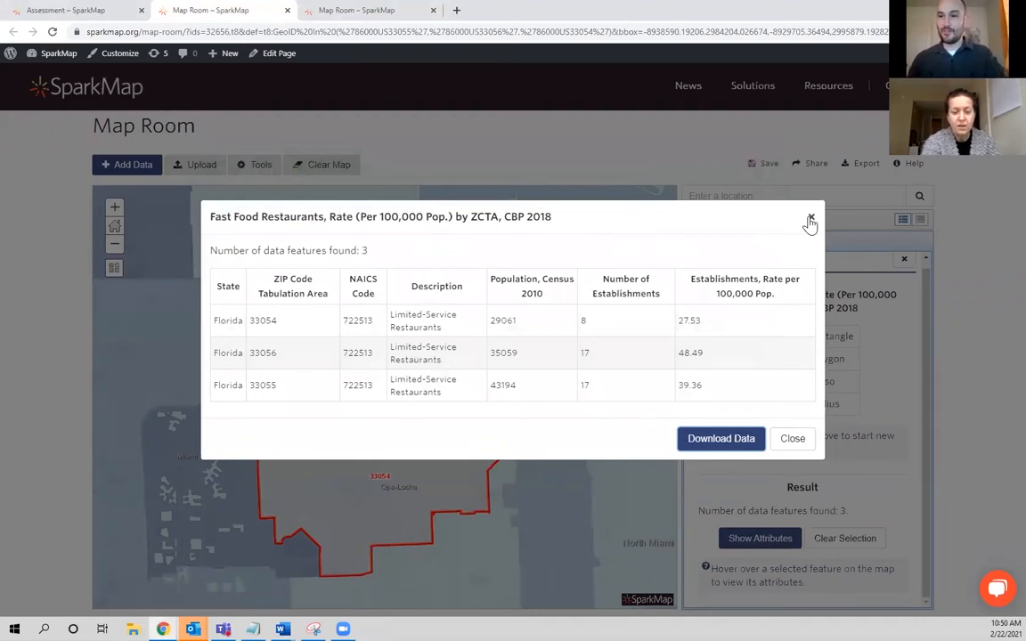
{"action": "left_click", "coordinate": [792, 439]}
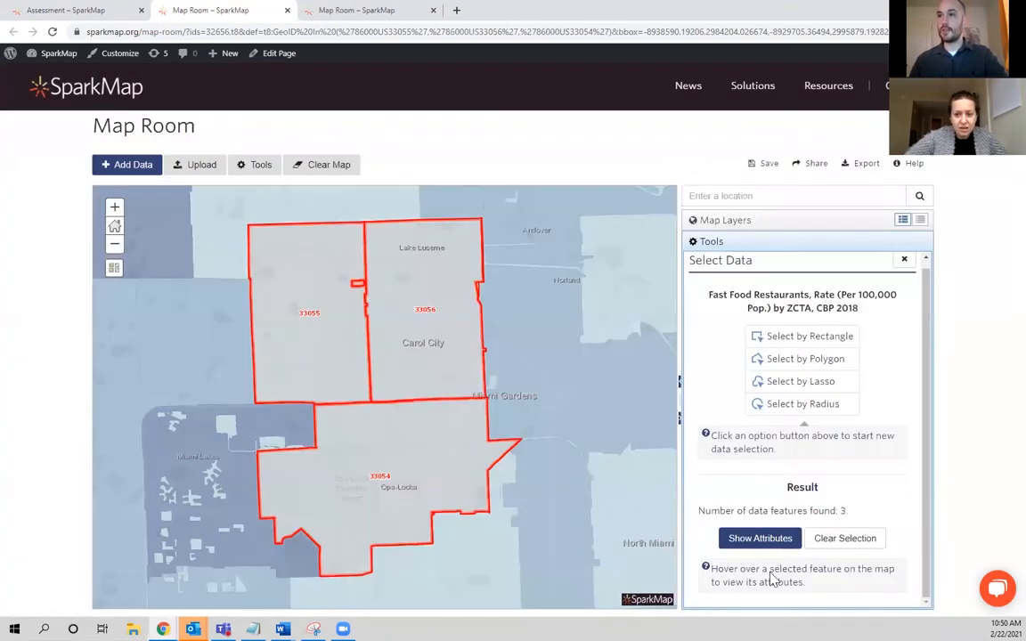
Search the data for poverty, add Population Below the Poverty Level, ACS 2015-19 to the map, and set its data geography to ZCTA.
{"action": "left_click", "coordinate": [127, 166]}
{"action": "type", "text": "poverty"}
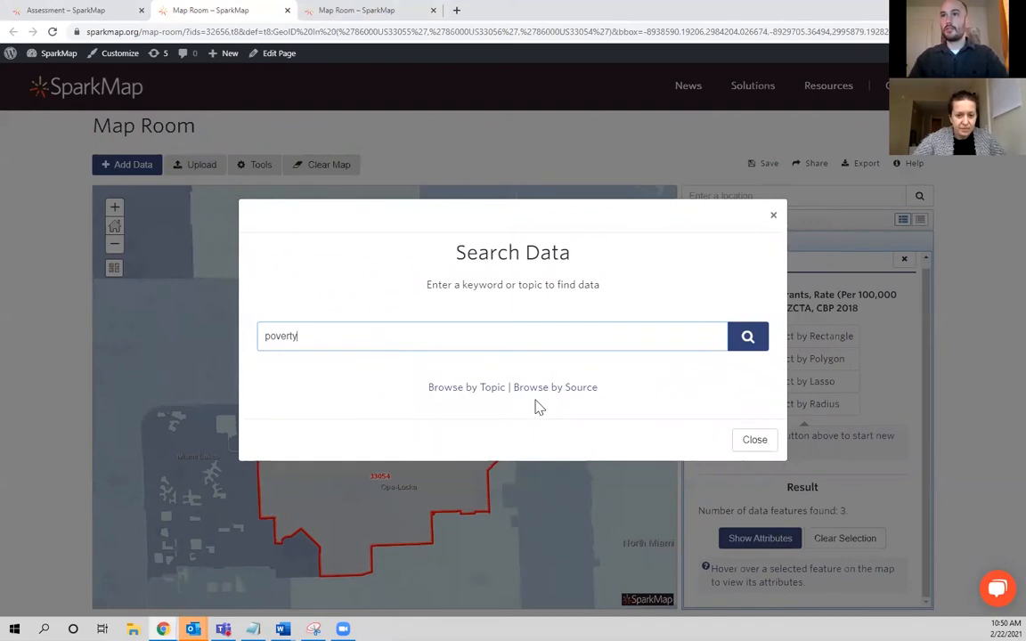
{"action": "key", "text": "Return"}
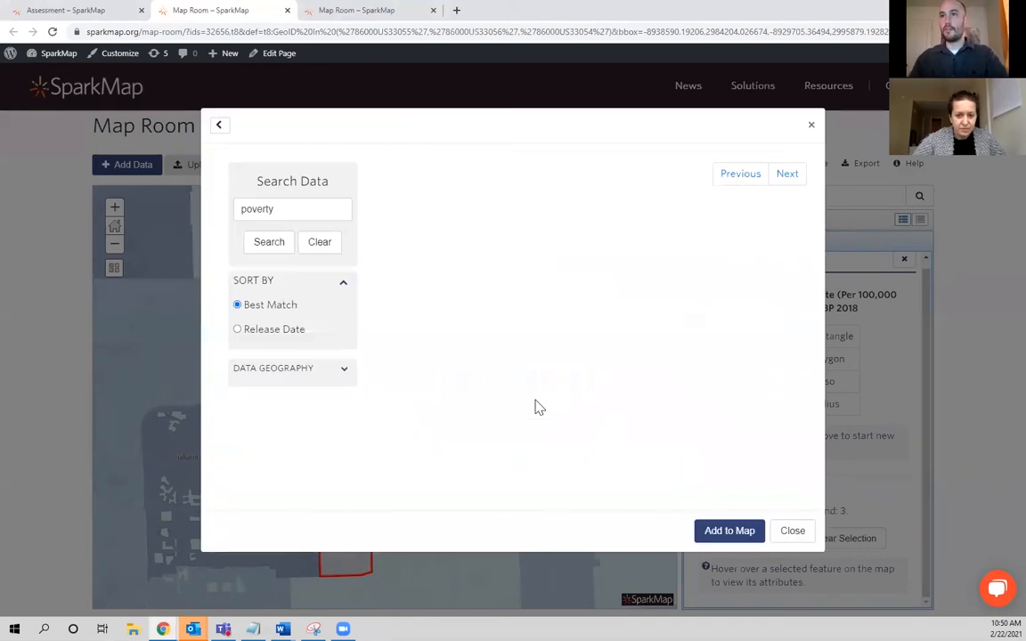
{"action": "left_click", "coordinate": [490, 218]}
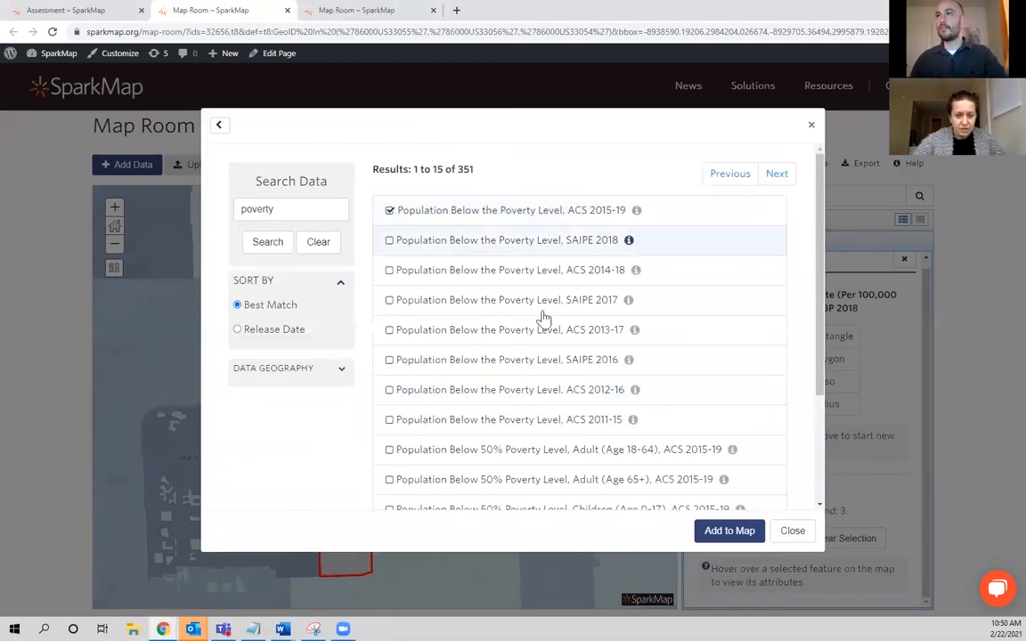
{"action": "left_click", "coordinate": [731, 532]}
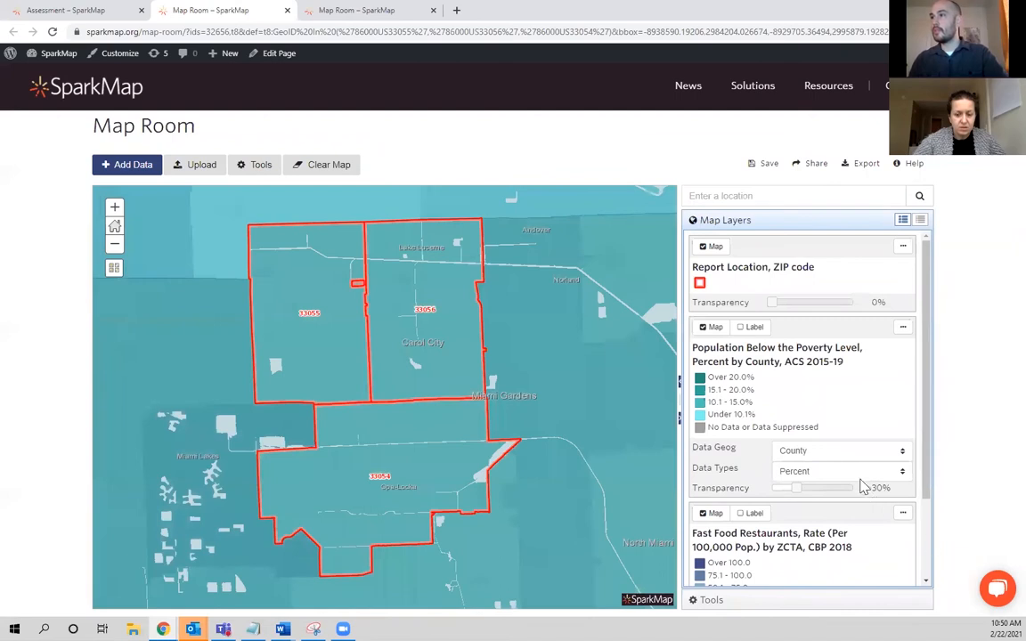
{"action": "left_click", "coordinate": [833, 455]}
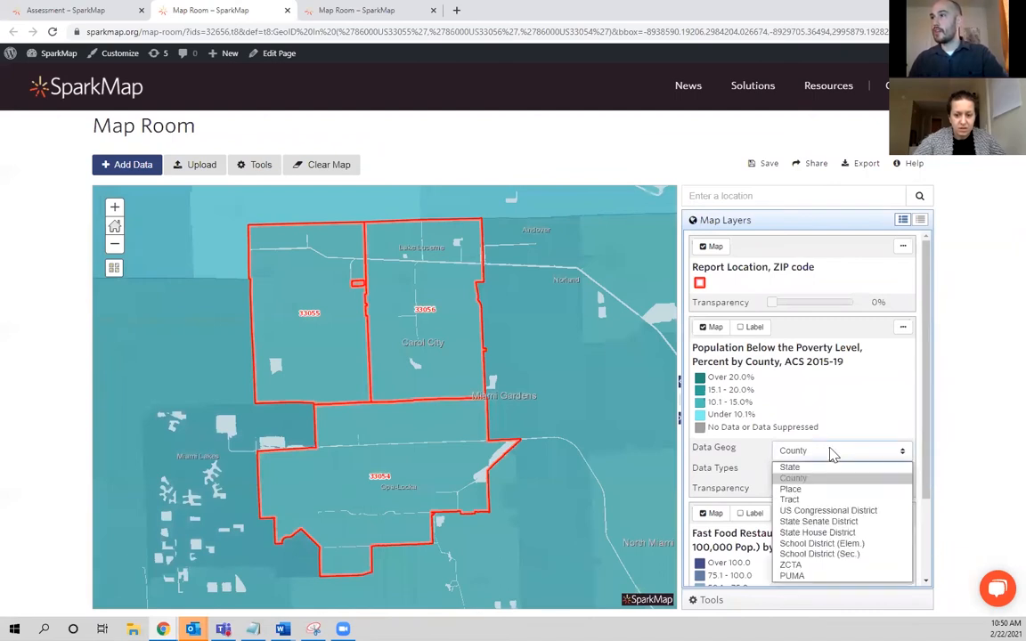
{"action": "left_click", "coordinate": [832, 563]}
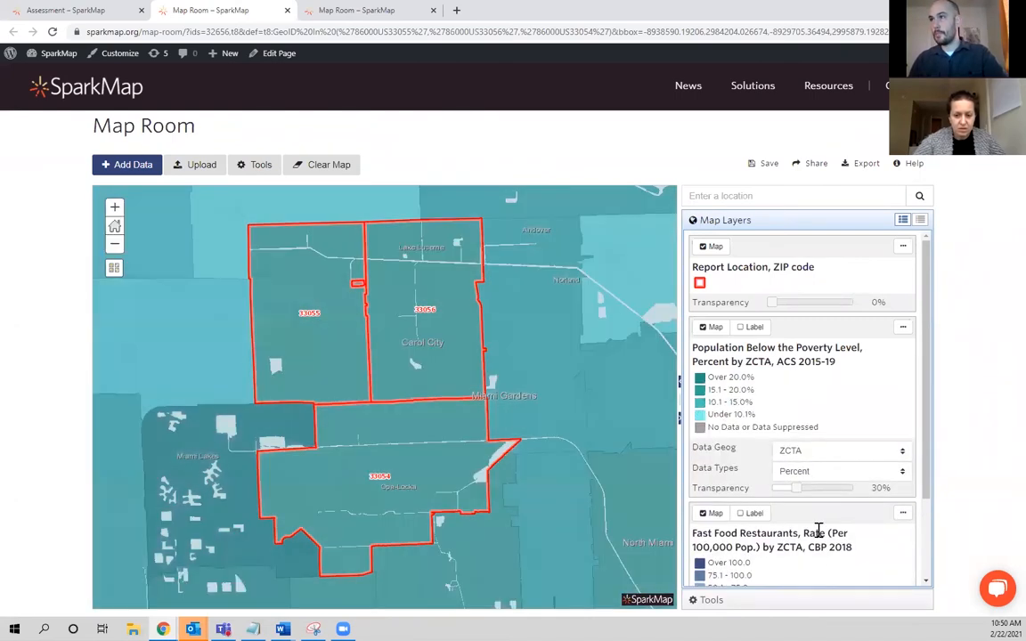
Select ZIPs 33054, 33055 and 33056 on the poverty layer with a rectangle and show their attributes as a table.
{"action": "left_click", "coordinate": [803, 605]}
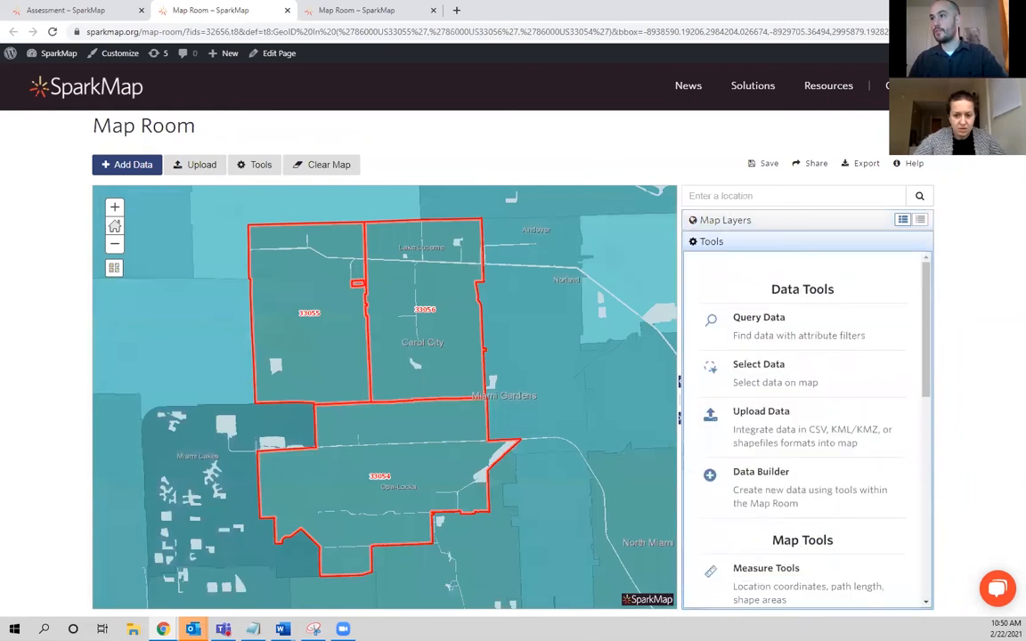
{"action": "left_click", "coordinate": [817, 377]}
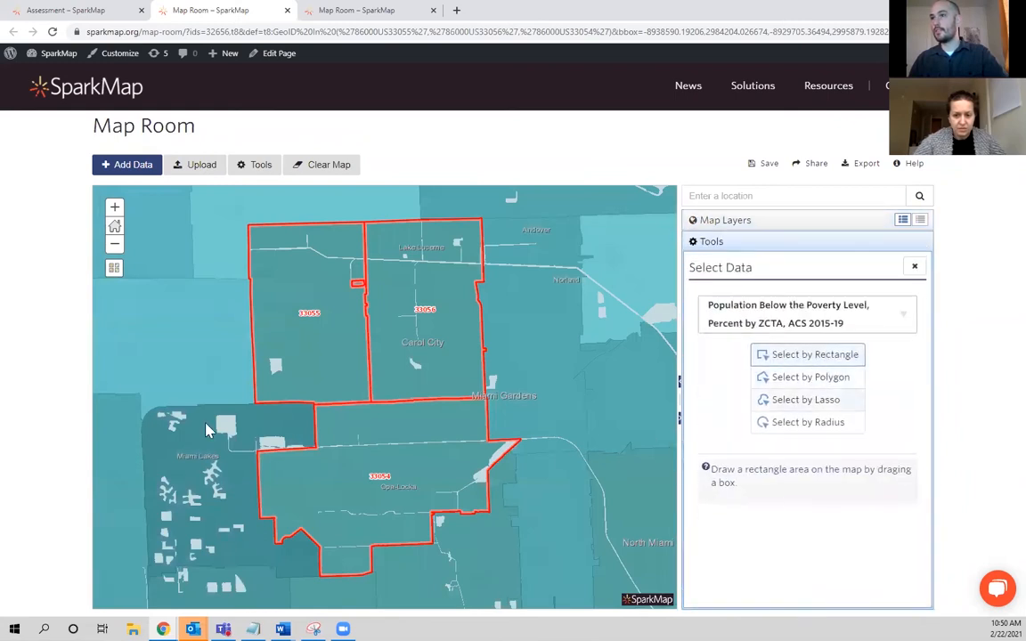
{"action": "left_click_drag", "start_coordinate": [302, 322], "coordinate": [420, 435]}
{"action": "left_click", "coordinate": [762, 561]}
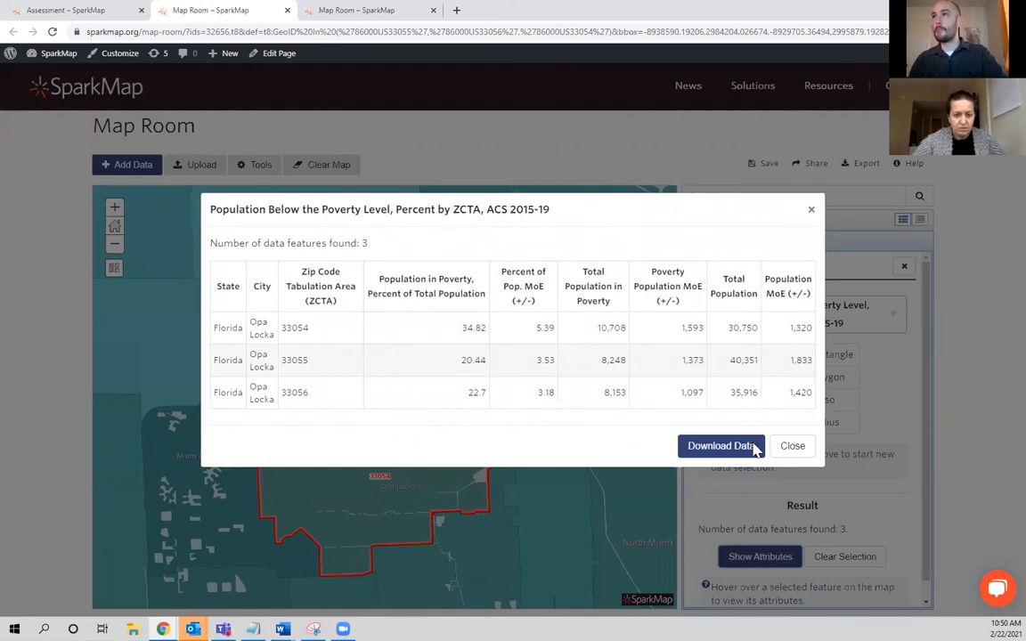
Close the poverty attribute table and the Select Data tool, and move the Fast Food Restaurants layer above the poverty layer.
{"action": "left_click", "coordinate": [795, 448]}
{"action": "left_click", "coordinate": [905, 269]}
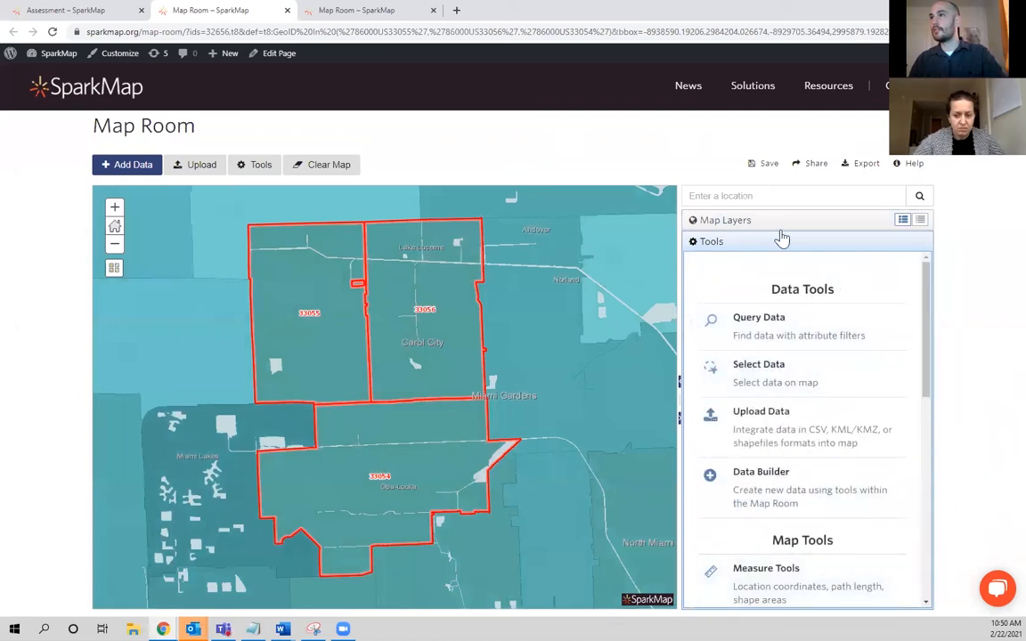
{"action": "left_click", "coordinate": [711, 220]}
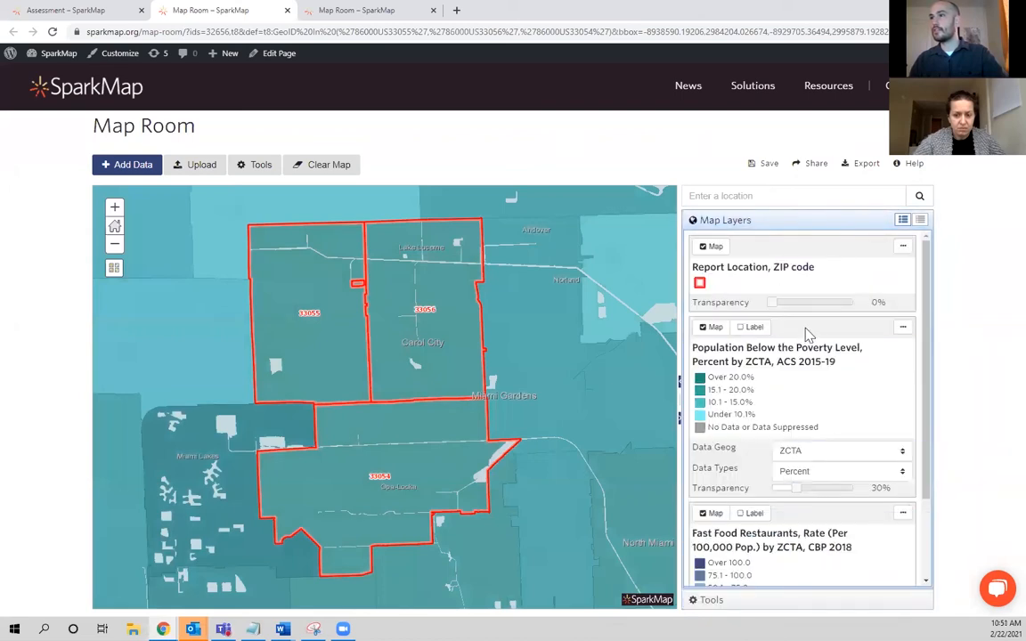
{"action": "left_click_drag", "start_coordinate": [807, 518], "coordinate": [738, 328]}
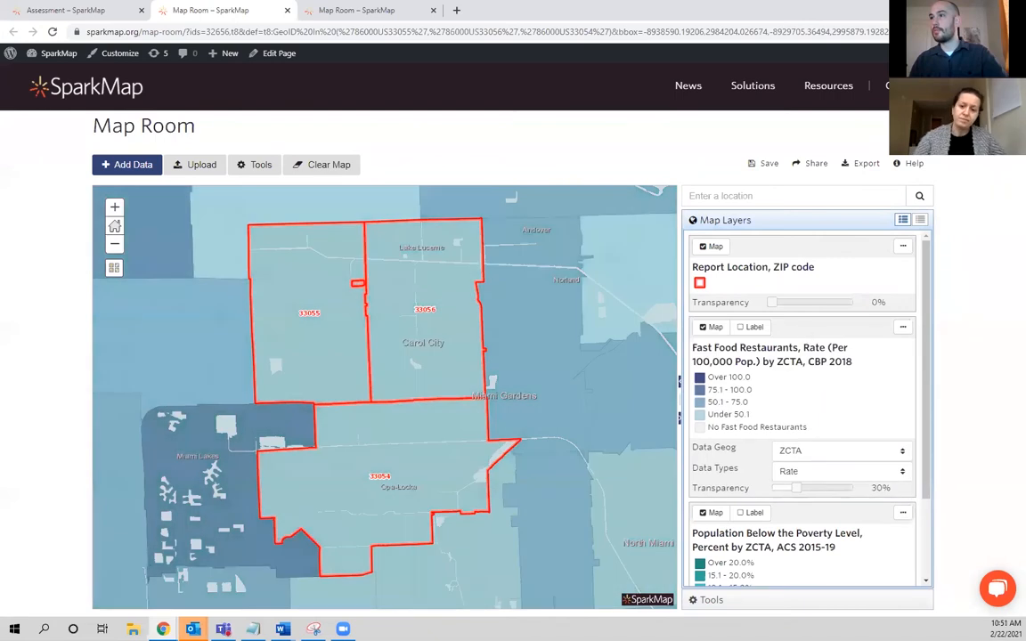
Select ZIPs 33054, 33055 and 33056 on the fast food layer with a rectangle, view their attribute table, and close it.
{"action": "left_click", "coordinate": [799, 600]}
{"action": "left_click", "coordinate": [803, 362]}
{"action": "left_click_drag", "start_coordinate": [317, 364], "coordinate": [391, 379]}
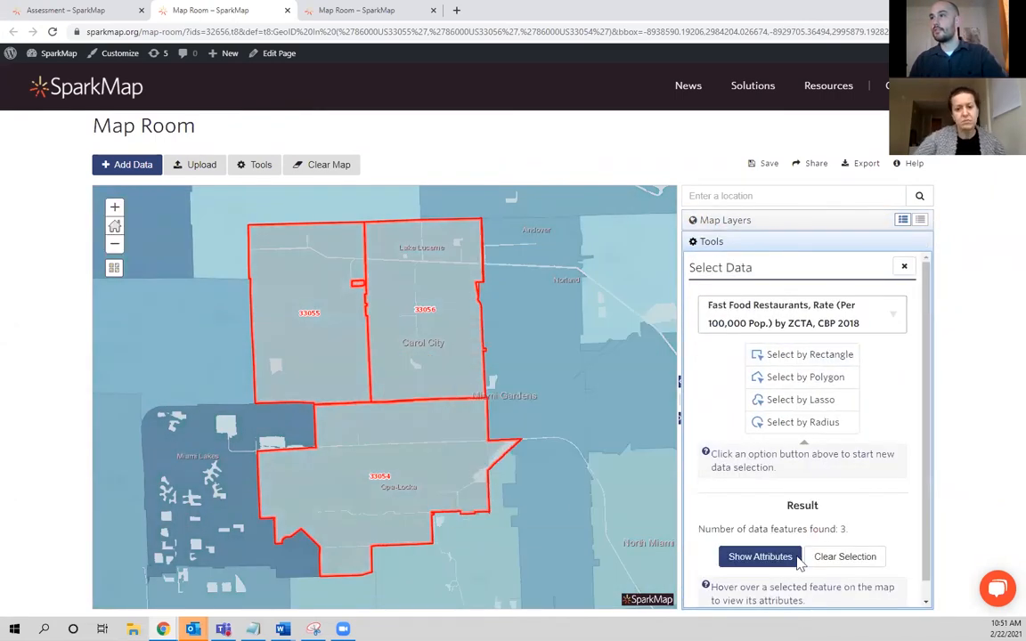
{"action": "left_click", "coordinate": [798, 559]}
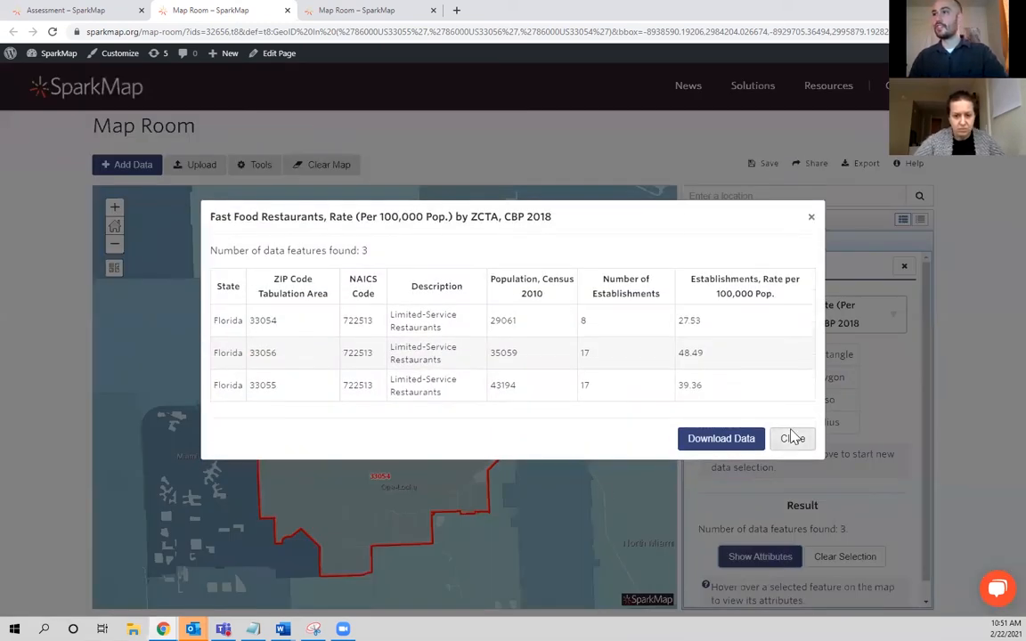
{"action": "left_click", "coordinate": [791, 438]}
Show the map layers, look at the Fast Food Restaurants indicator in the assessment report, and return to the Map Room.
{"action": "left_click", "coordinate": [770, 224]}
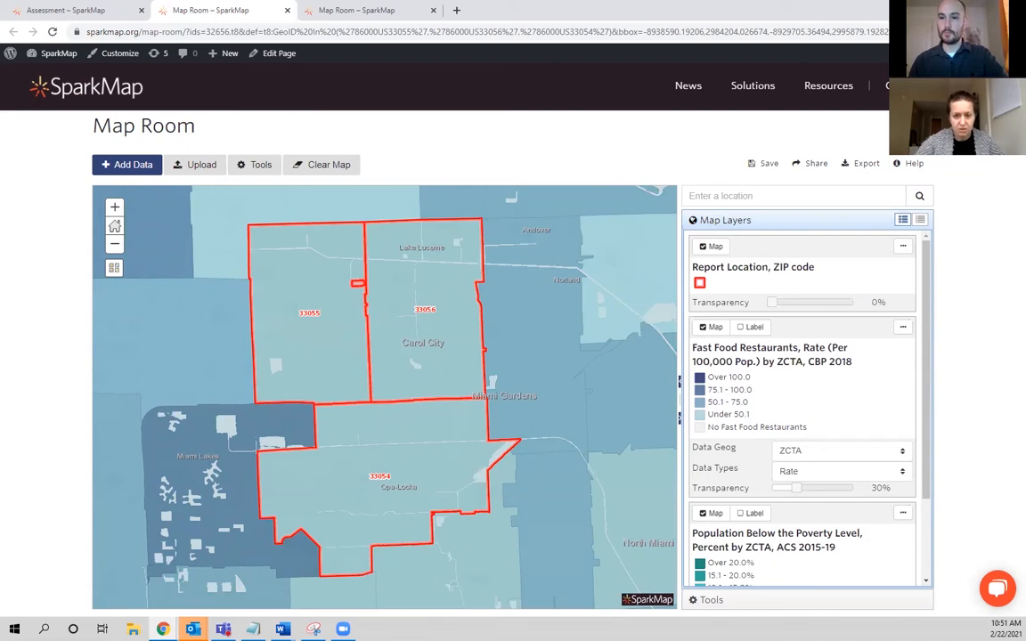
{"action": "left_click", "coordinate": [98, 10]}
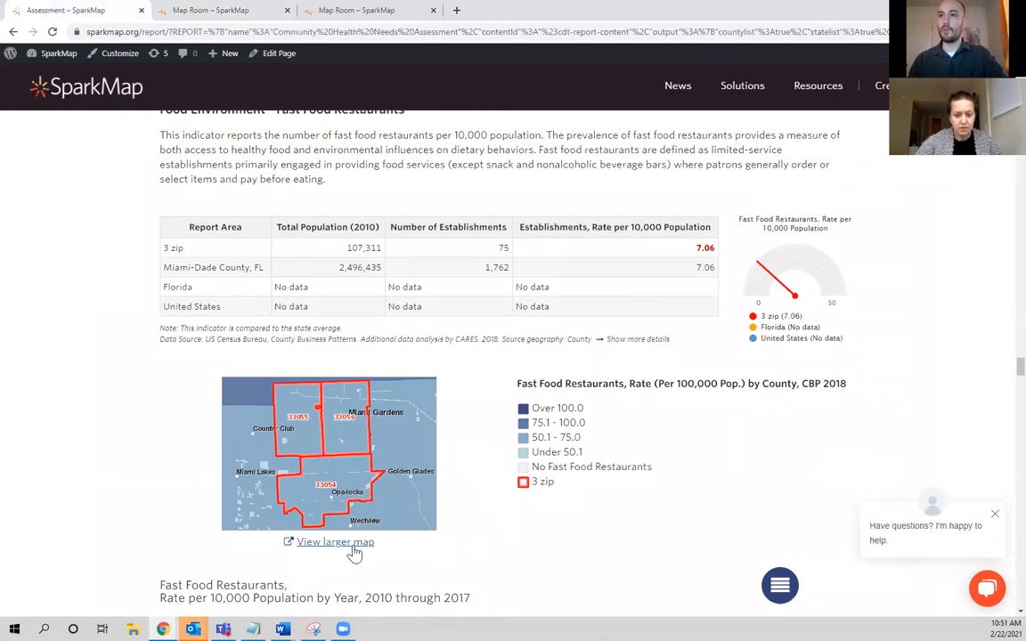
{"action": "left_click", "coordinate": [211, 10]}
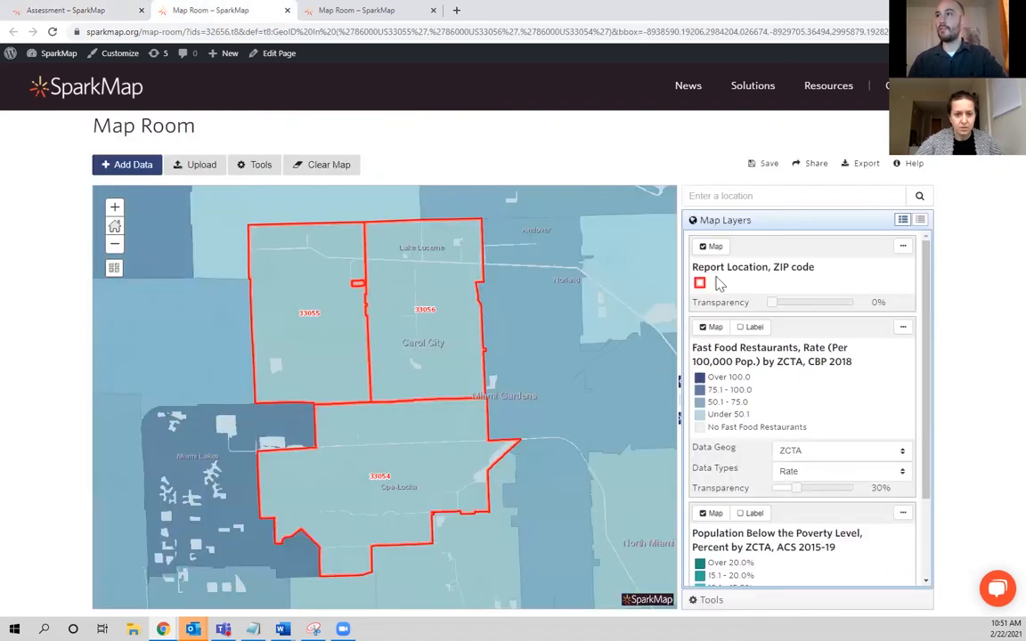
Clear the map, search the data for poverty, and add Population Below the Poverty Level, ACS 2015-19.
{"action": "left_click", "coordinate": [319, 164]}
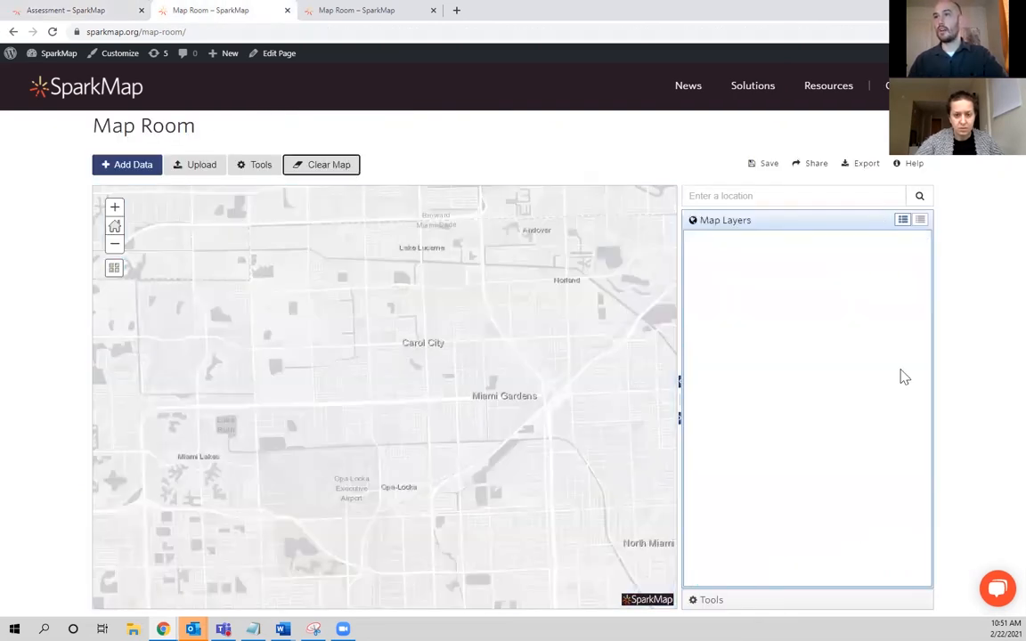
{"action": "left_click", "coordinate": [117, 167]}
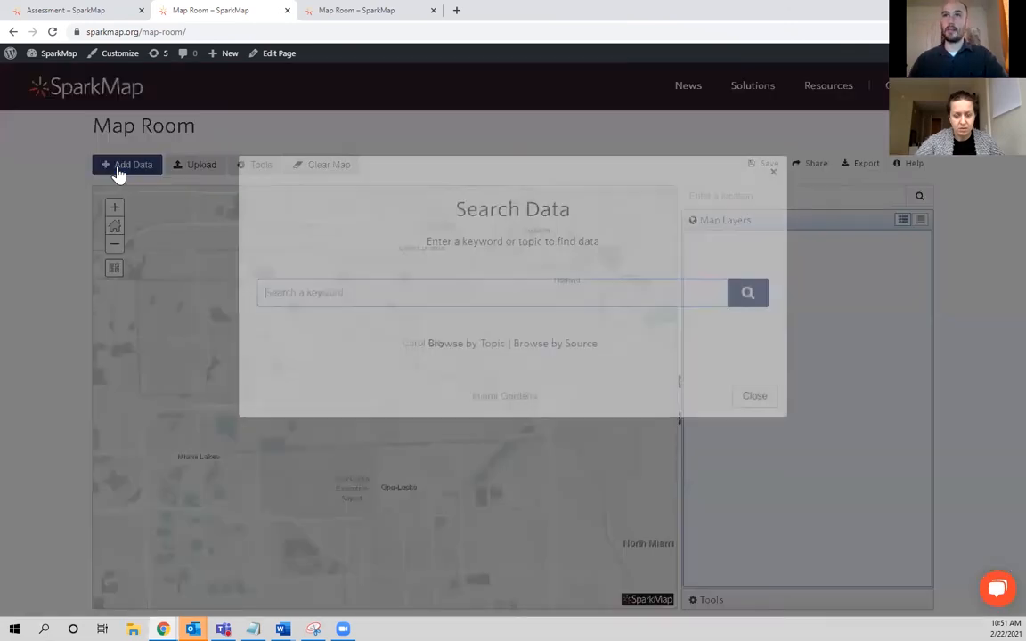
{"action": "type", "text": "poverty"}
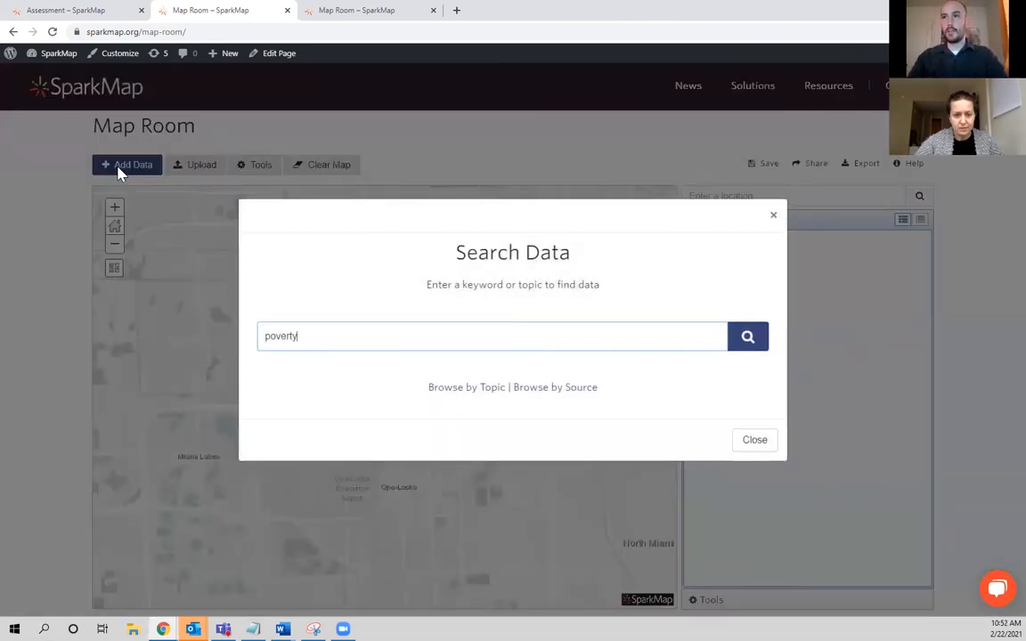
{"action": "key", "text": "Return"}
{"action": "left_click", "coordinate": [515, 212]}
{"action": "left_click", "coordinate": [733, 531]}
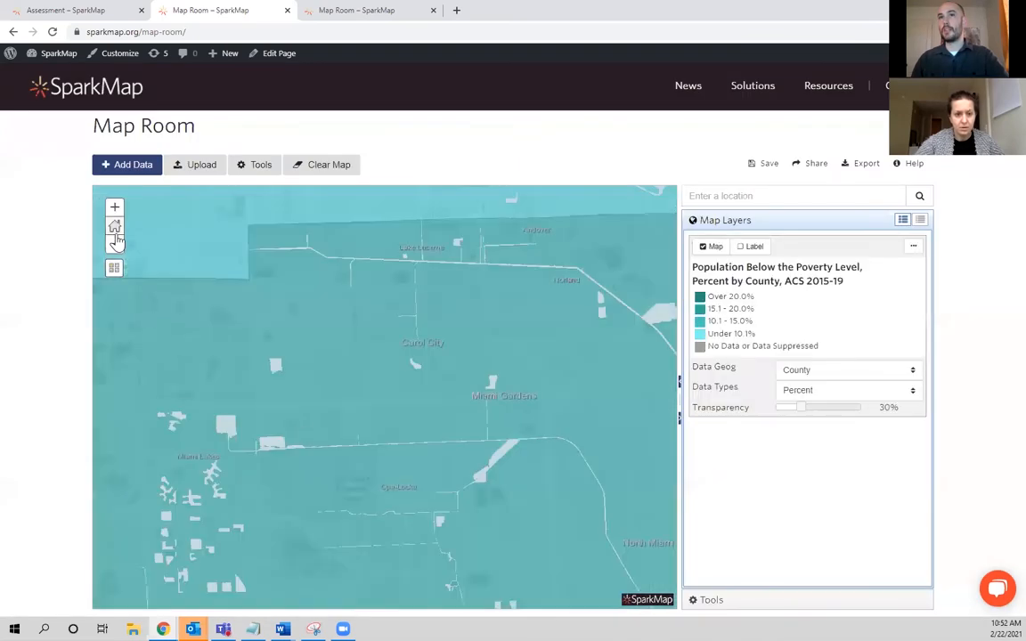
Show the wider Miami and Fort Lauderdale area and set the poverty layer's data geography to ZCTA.
{"action": "left_click", "coordinate": [114, 243]}
{"action": "left_click", "coordinate": [114, 244]}
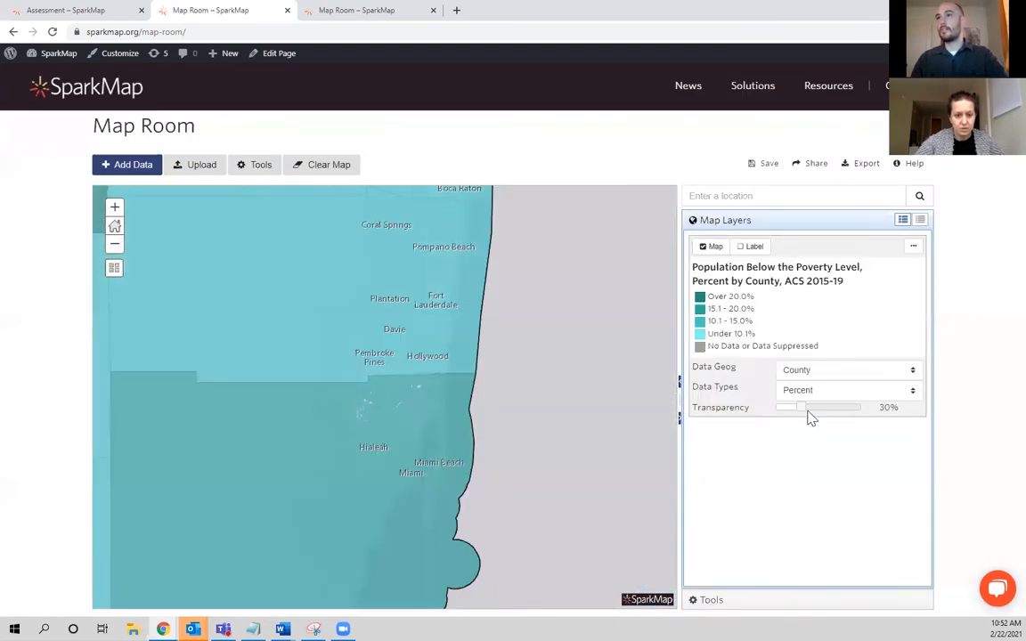
{"action": "left_click", "coordinate": [824, 374]}
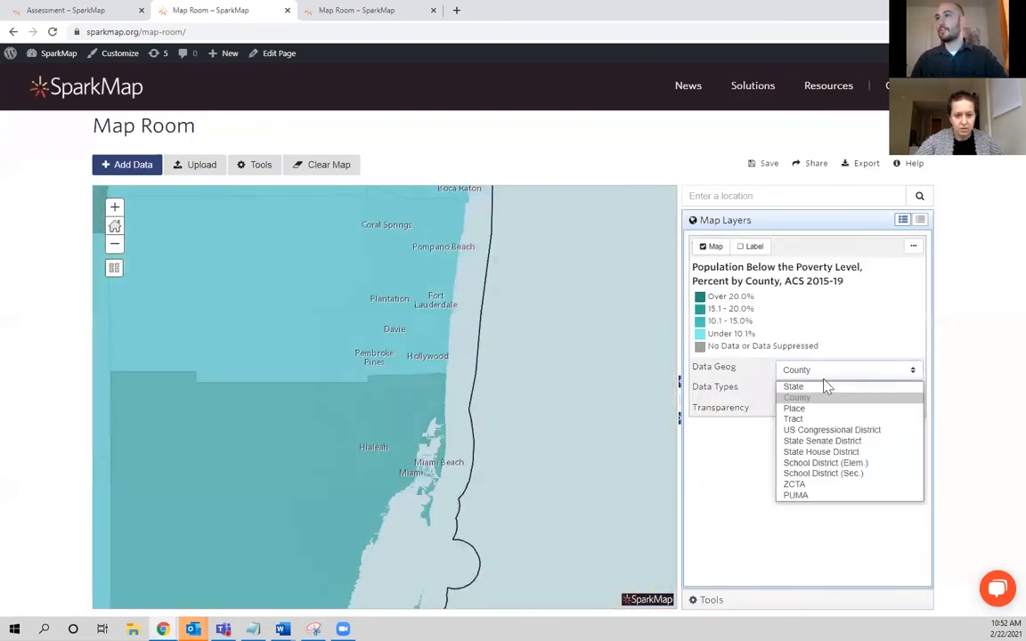
{"action": "left_click", "coordinate": [830, 486]}
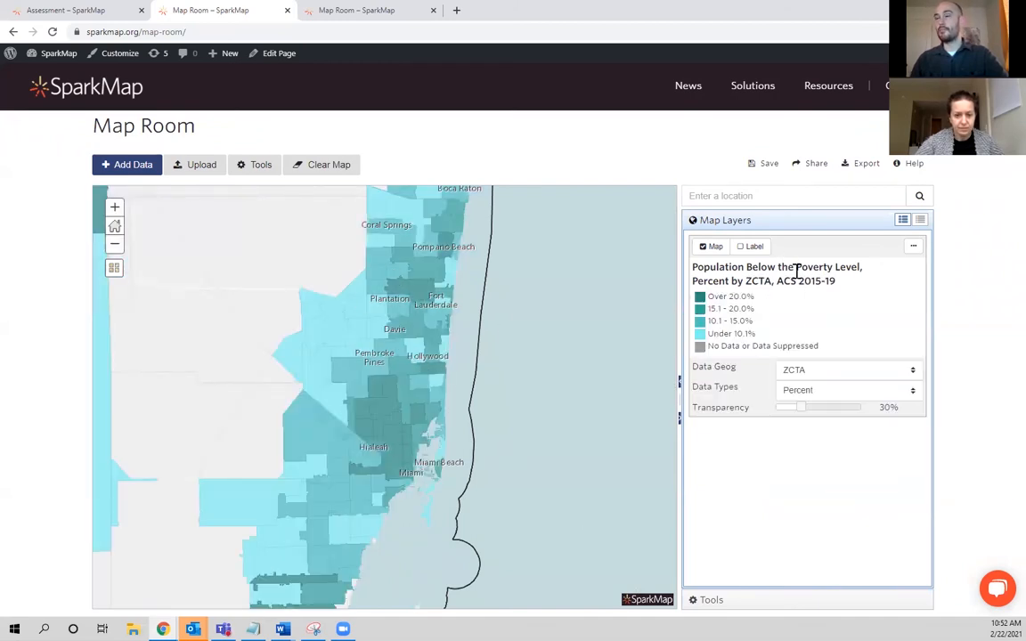
Use Select Data to select the poverty layer's ZCTAs between Plantation and Hialeah with a rectangle, and clear the selection.
{"action": "left_click", "coordinate": [800, 599]}
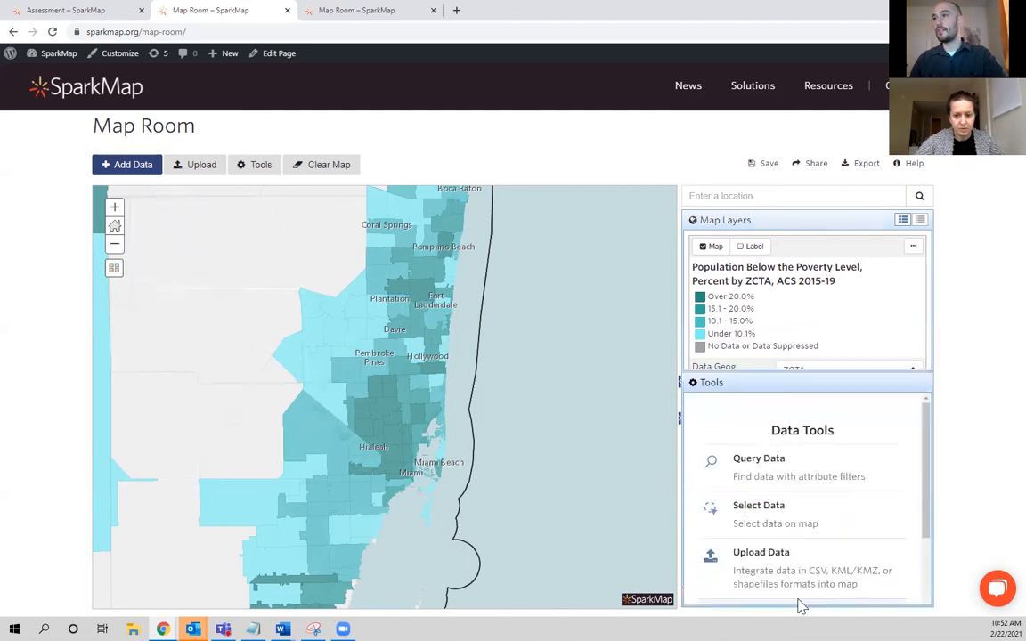
{"action": "left_click", "coordinate": [803, 378]}
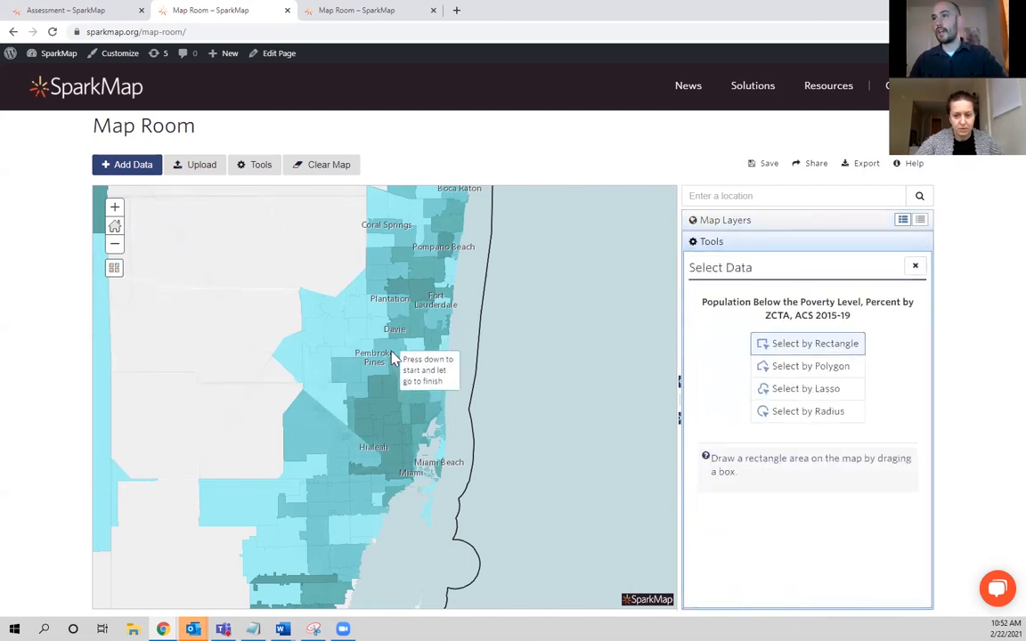
{"action": "left_click_drag", "start_coordinate": [326, 267], "coordinate": [394, 400]}
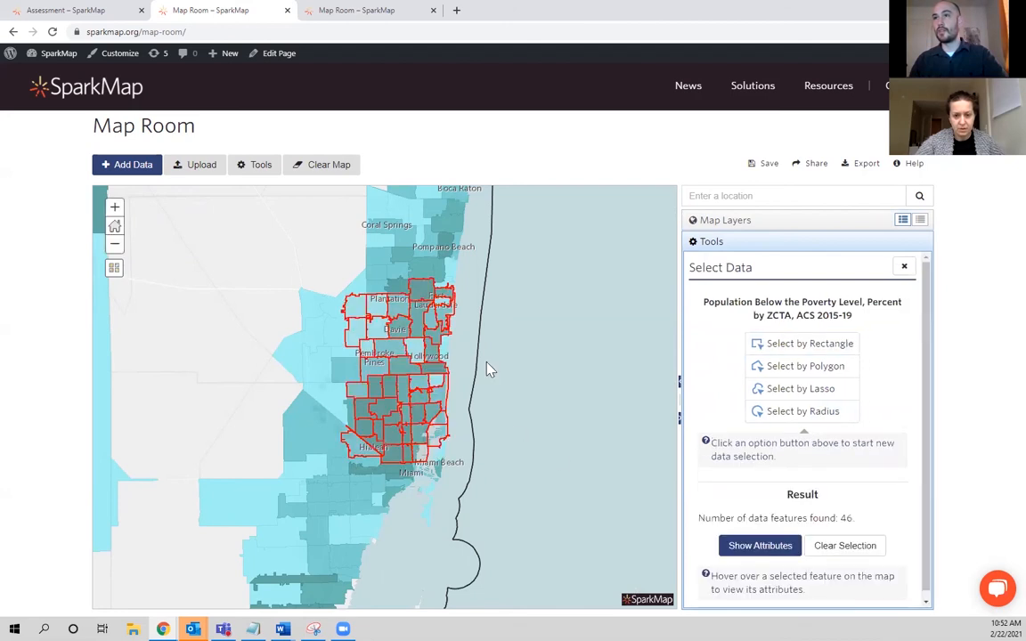
{"action": "left_click", "coordinate": [843, 546]}
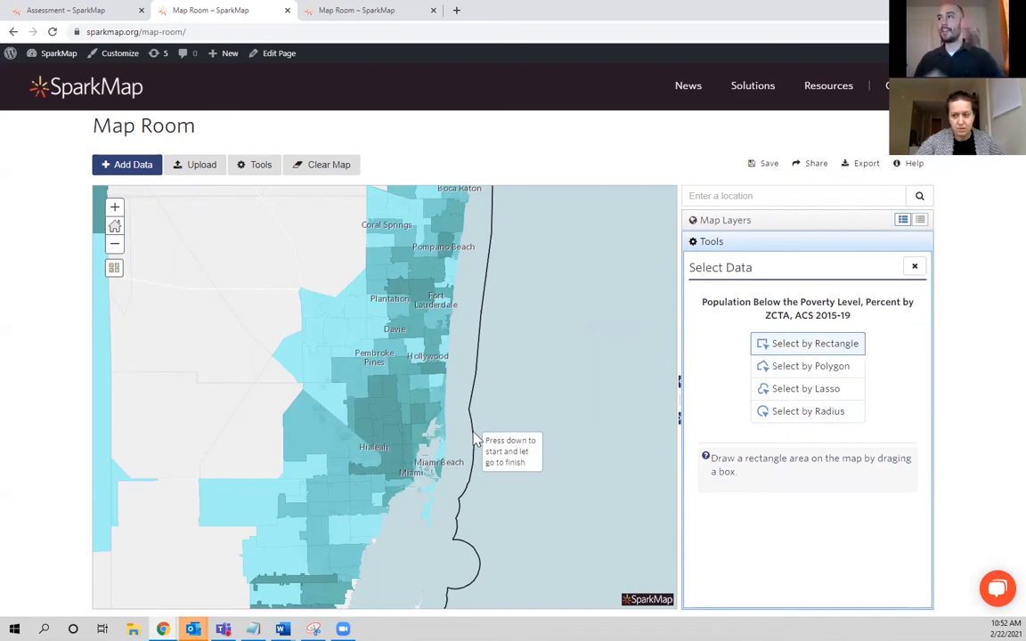
Select poverty ZCTAs within a 10-mile radius of a point just south of Hollywood, and clear the selection.
{"action": "left_click", "coordinate": [806, 413]}
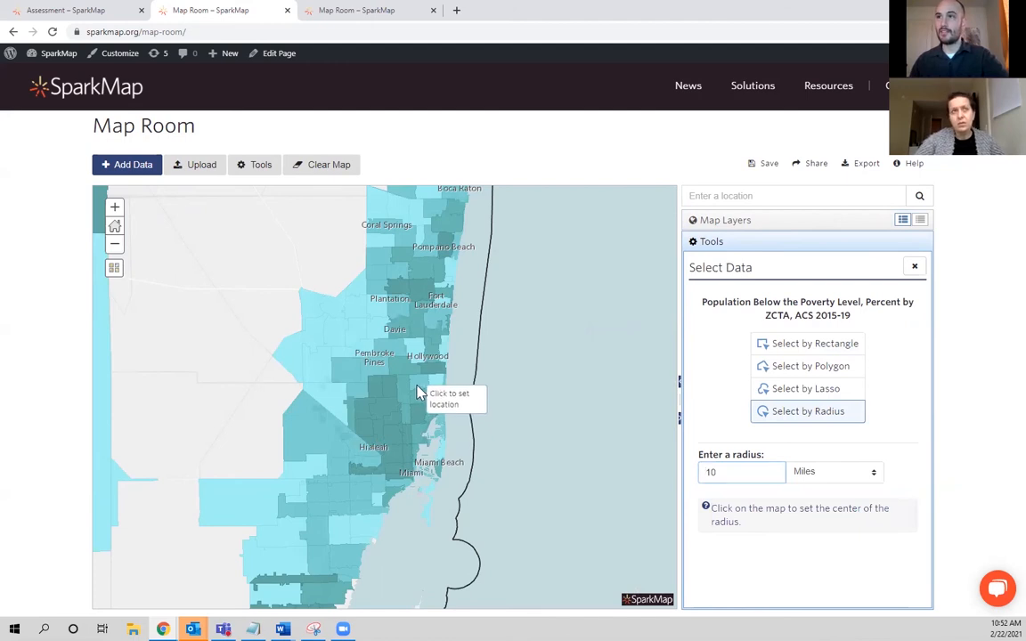
{"action": "left_click", "coordinate": [419, 393]}
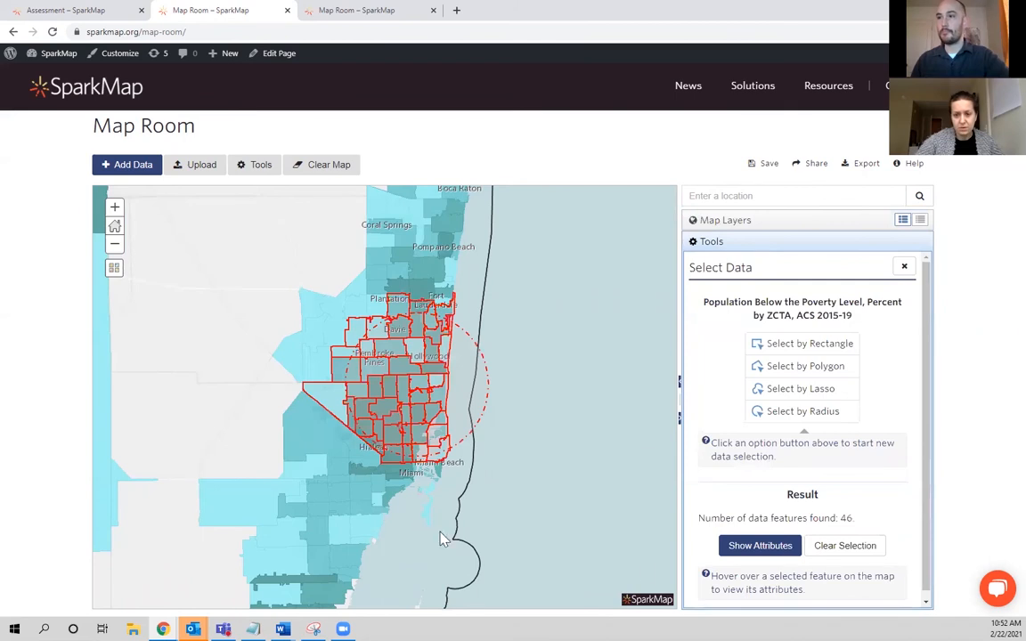
{"action": "left_click", "coordinate": [826, 550]}
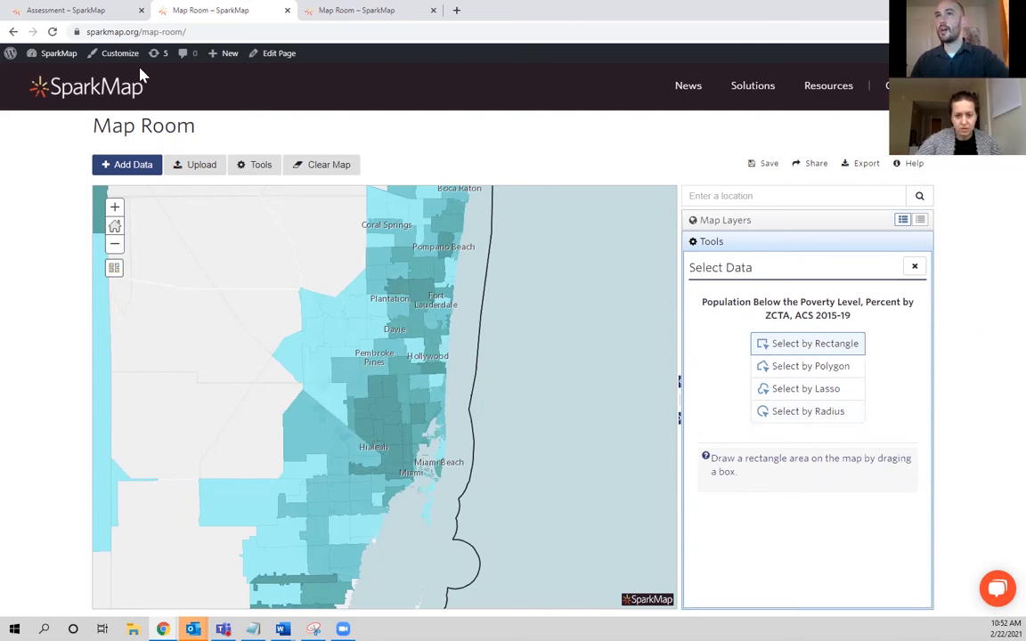
Go back to the assessment's Location stage and display the map for picking ZIP codes in Miami-Dade, FL.
{"action": "left_click", "coordinate": [85, 10]}
{"action": "scroll", "coordinate": [324, 270], "scroll_direction": "up", "scroll_amount": 3}
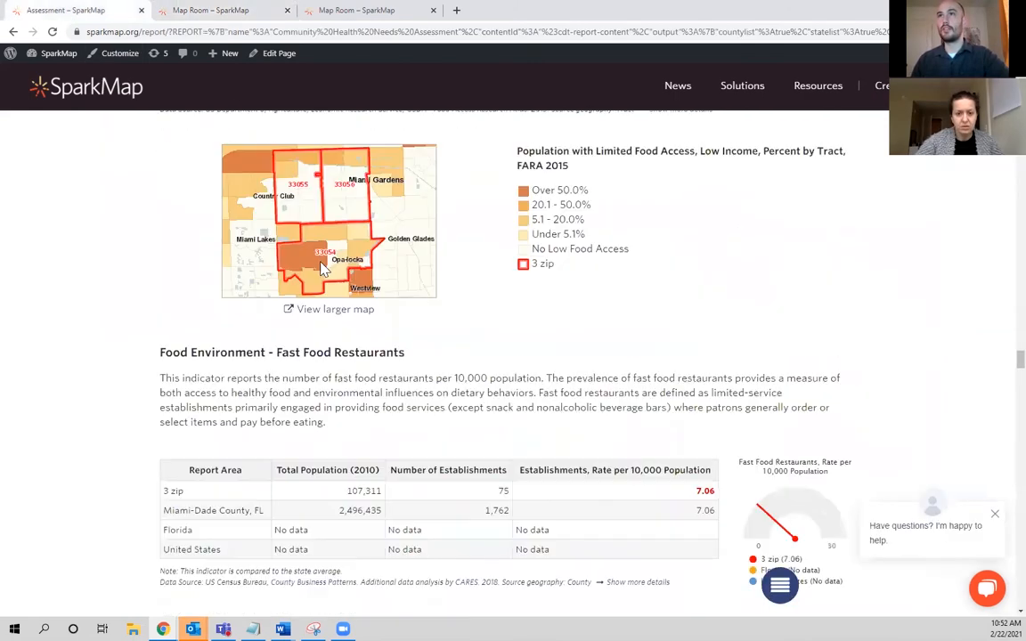
{"action": "scroll", "coordinate": [356, 356], "scroll_direction": "up", "scroll_amount": 15}
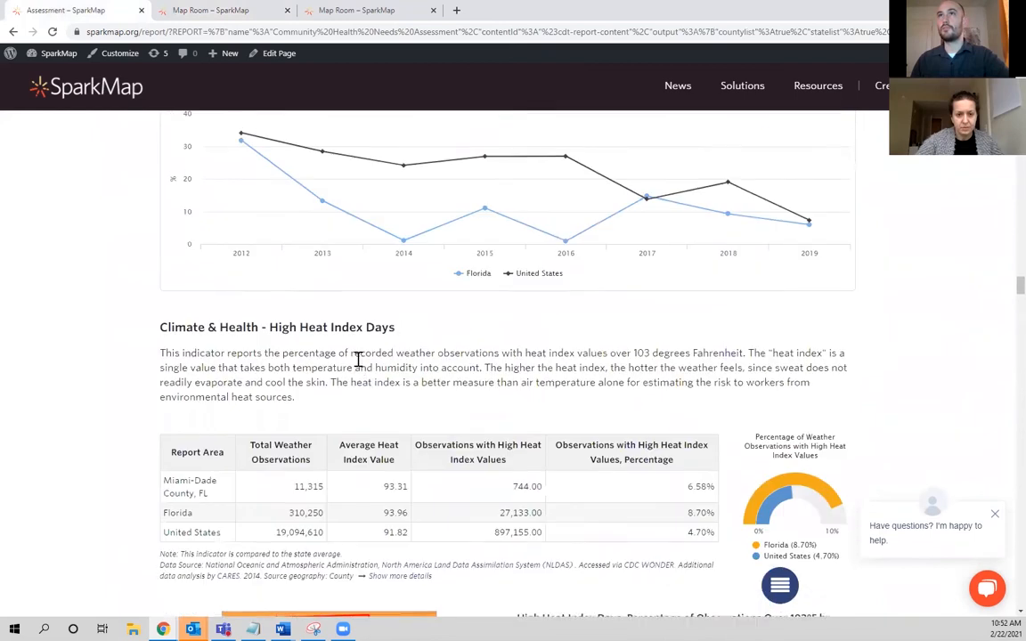
{"action": "scroll", "coordinate": [358, 359], "scroll_direction": "up", "scroll_amount": 15}
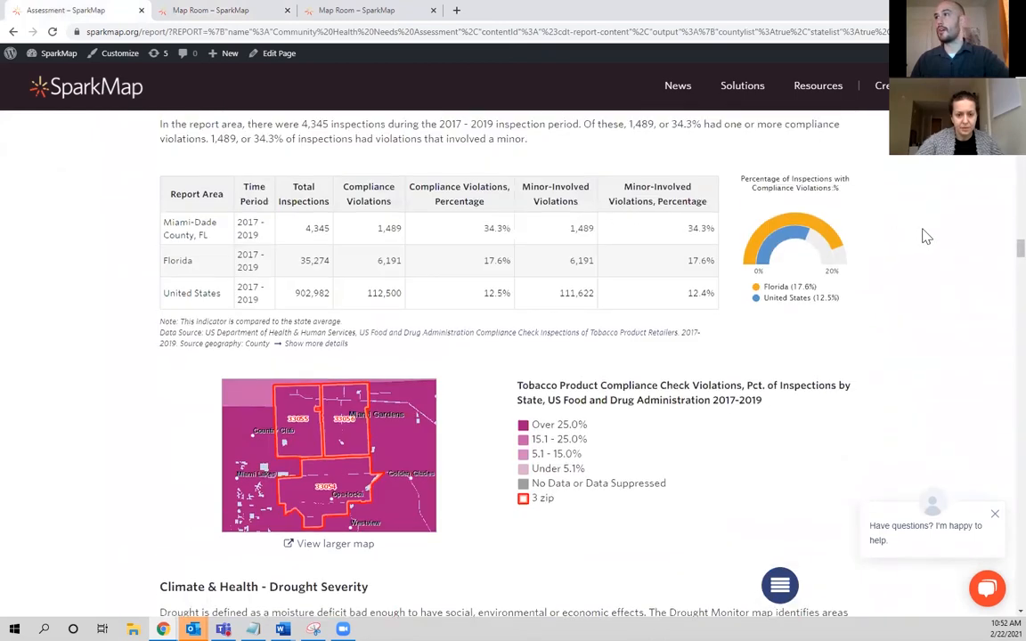
{"action": "left_click_drag", "start_coordinate": [1021, 249], "coordinate": [1018, 54]}
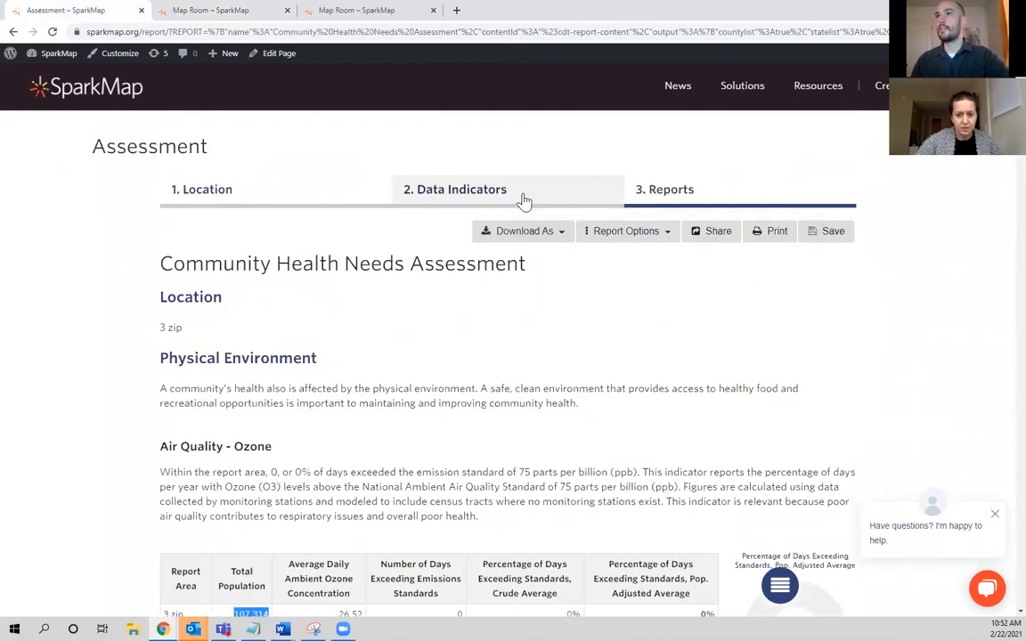
{"action": "left_click", "coordinate": [287, 197]}
{"action": "left_click", "coordinate": [424, 232]}
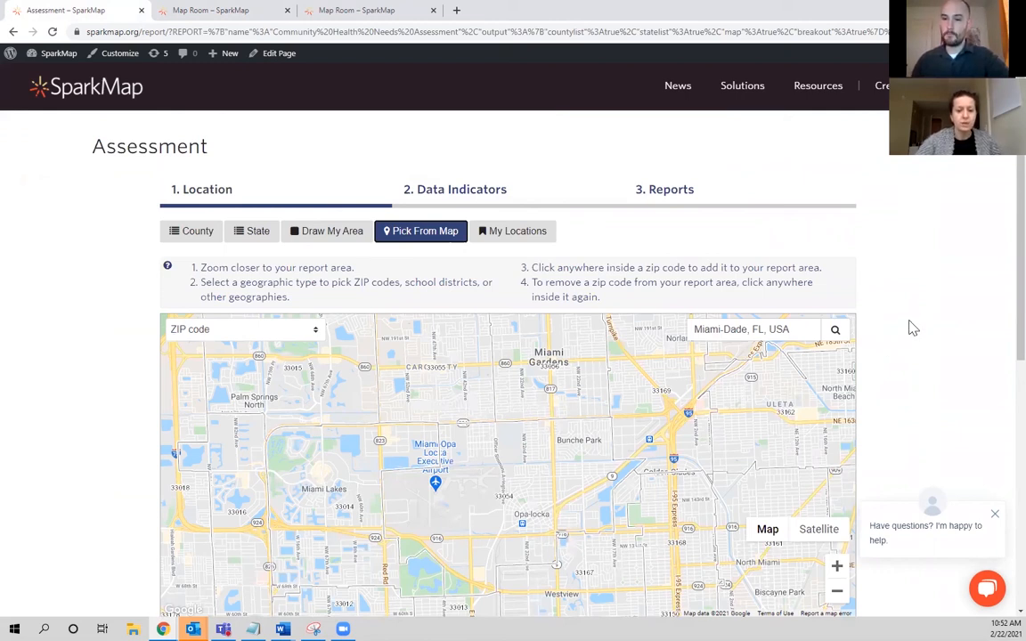
{"action": "scroll", "coordinate": [913, 329], "scroll_direction": "down", "scroll_amount": 1}
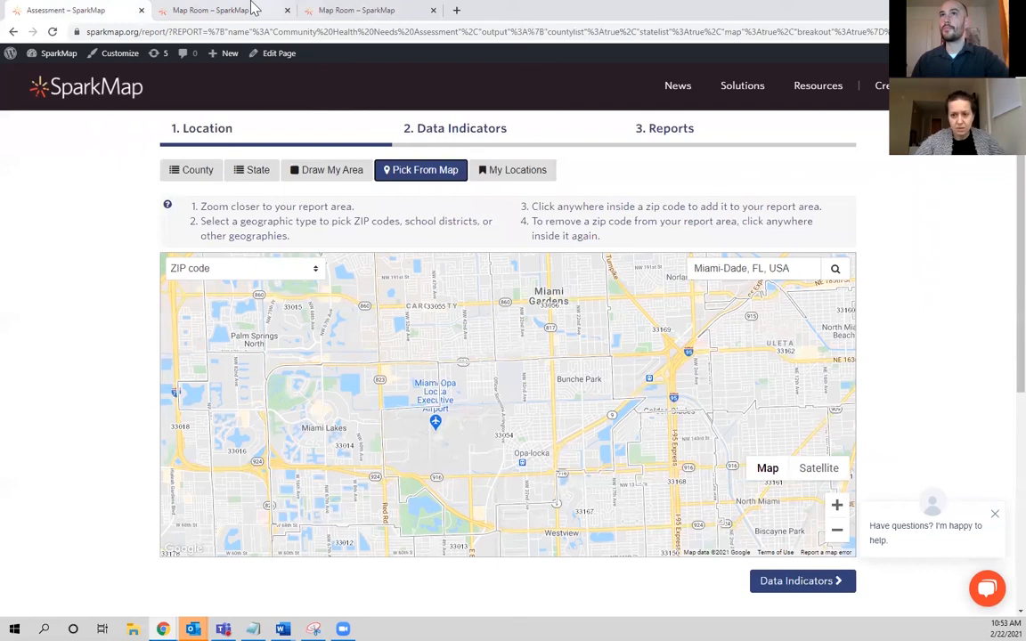
Return to the Map Room and select a single ZCTA west of Davie with a small rectangle.
{"action": "left_click", "coordinate": [249, 9]}
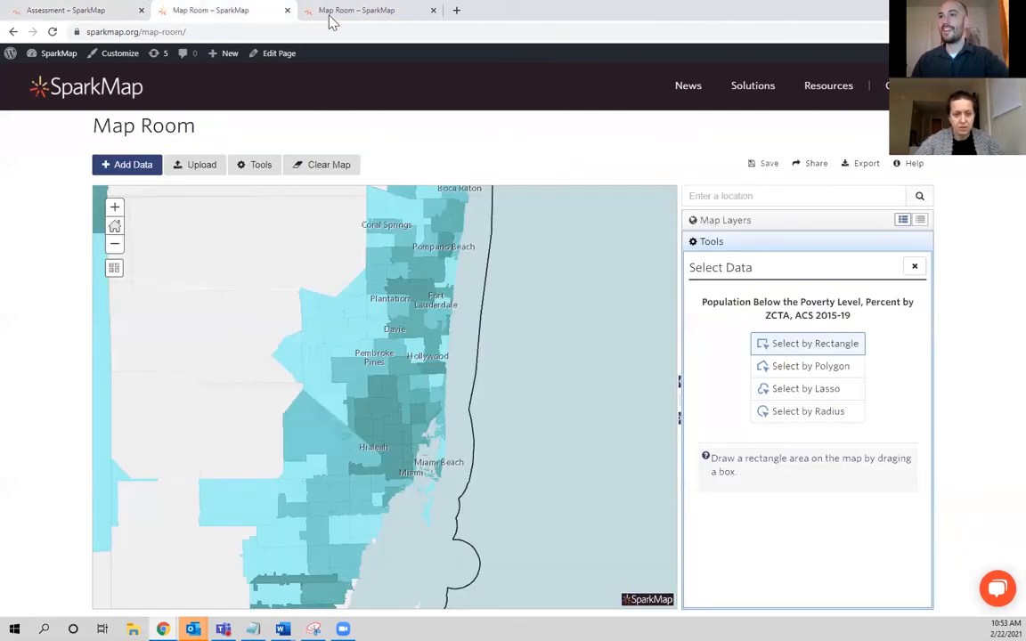
{"action": "left_click", "coordinate": [856, 348]}
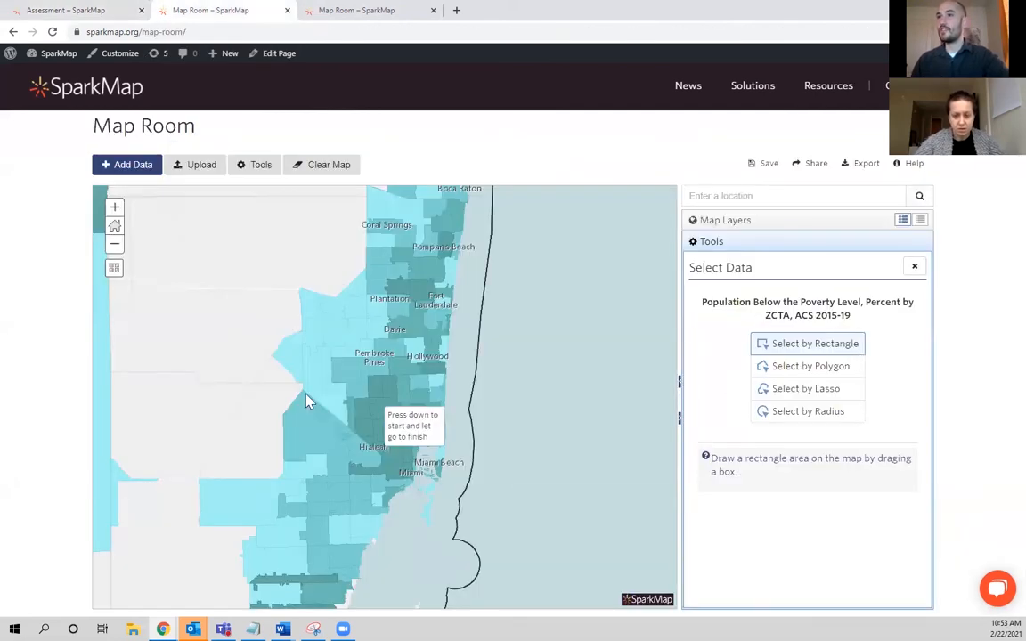
{"action": "mouse_move", "coordinate": [360, 335]}
{"action": "left_mouse_down"}
{"action": "mouse_move", "coordinate": [436, 465]}
{"action": "mouse_move", "coordinate": [348, 322]}
{"action": "left_mouse_up"}
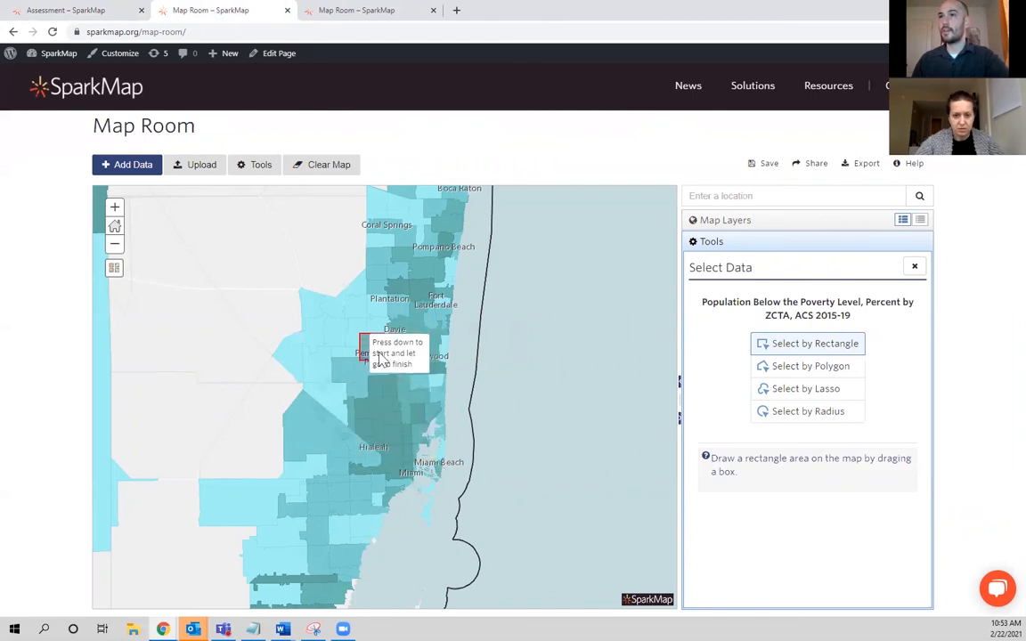
Select the ZCTAs just south of Pembroke Pines and Hollywood by drawing a small polygon.
{"action": "left_click", "coordinate": [818, 373]}
{"action": "left_click", "coordinate": [417, 381]}
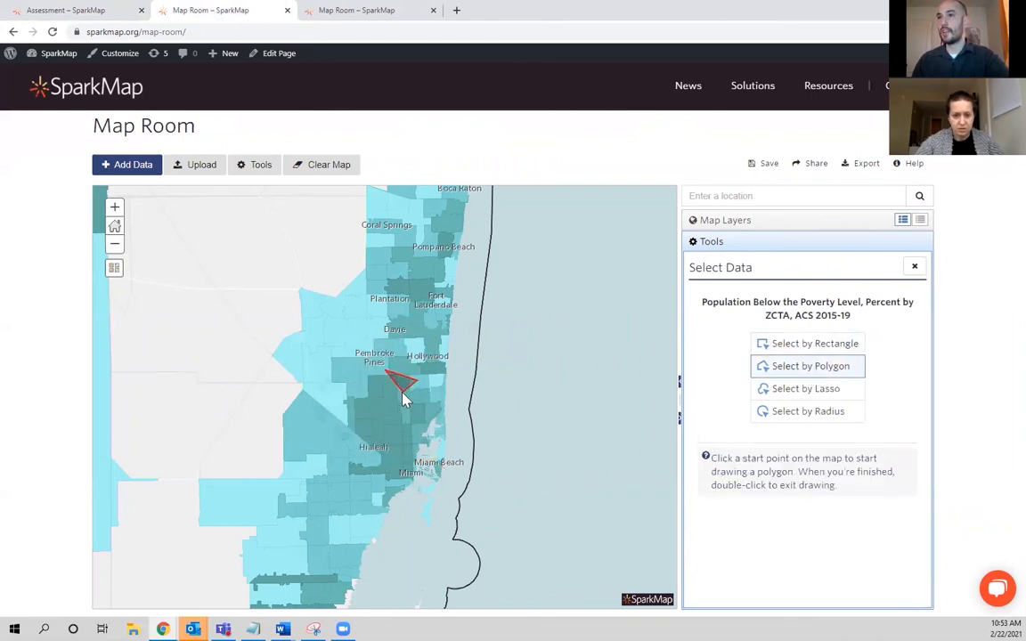
{"action": "double_click", "coordinate": [402, 401]}
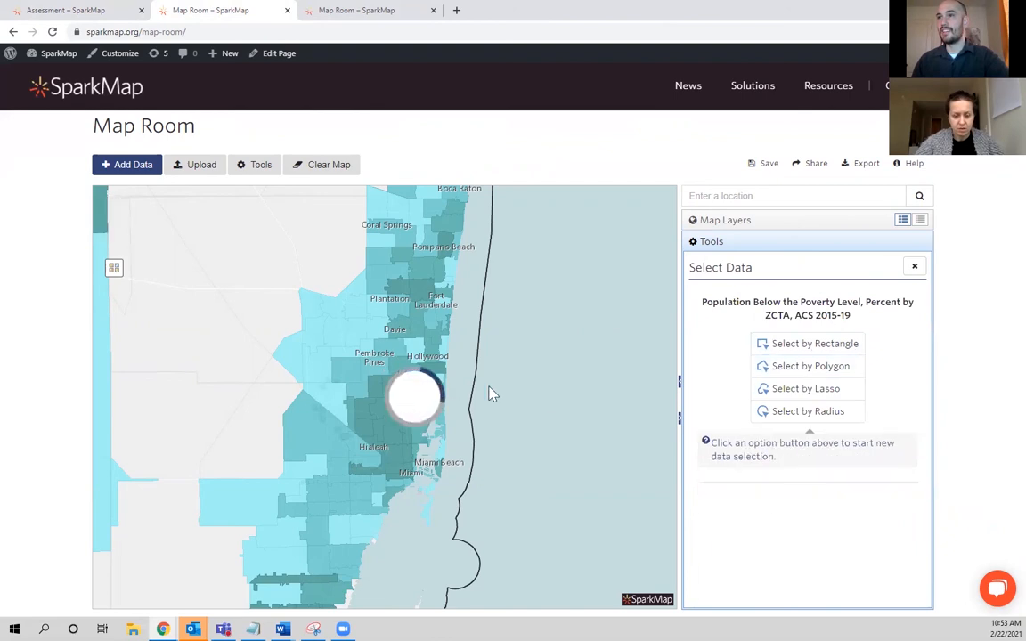
Select the ZCTAs between Davie and Hialeah on the poverty layer with a freehand lasso.
{"action": "left_click", "coordinate": [801, 389]}
{"action": "mouse_move", "coordinate": [396, 378]}
{"action": "left_mouse_down"}
{"action": "mouse_move", "coordinate": [425, 394]}
{"action": "mouse_move", "coordinate": [425, 412]}
{"action": "left_mouse_up"}
{"action": "mouse_move", "coordinate": [377, 449]}
{"action": "left_mouse_down"}
{"action": "mouse_move", "coordinate": [344, 392]}
{"action": "mouse_move", "coordinate": [389, 337]}
{"action": "mouse_move", "coordinate": [434, 367]}
{"action": "left_mouse_up"}
{"action": "left_click_drag", "start_coordinate": [424, 426], "coordinate": [423, 424]}
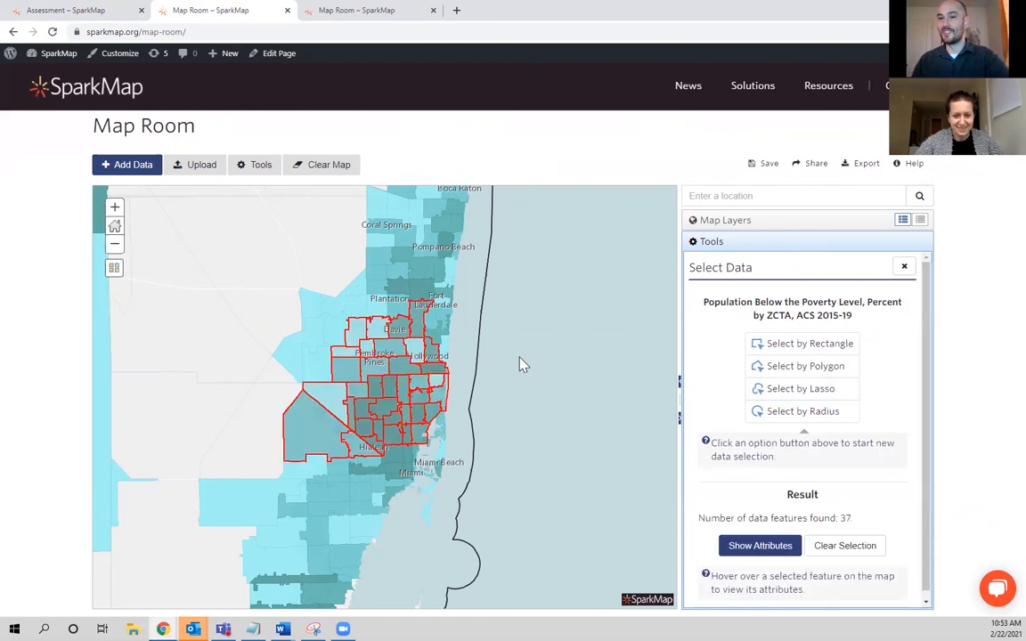
Select the poverty-layer ZCTAs by radius, enlarging the default distance in miles and centring it between Pembroke Pines and Hialeah.
{"action": "left_click", "coordinate": [800, 413]}
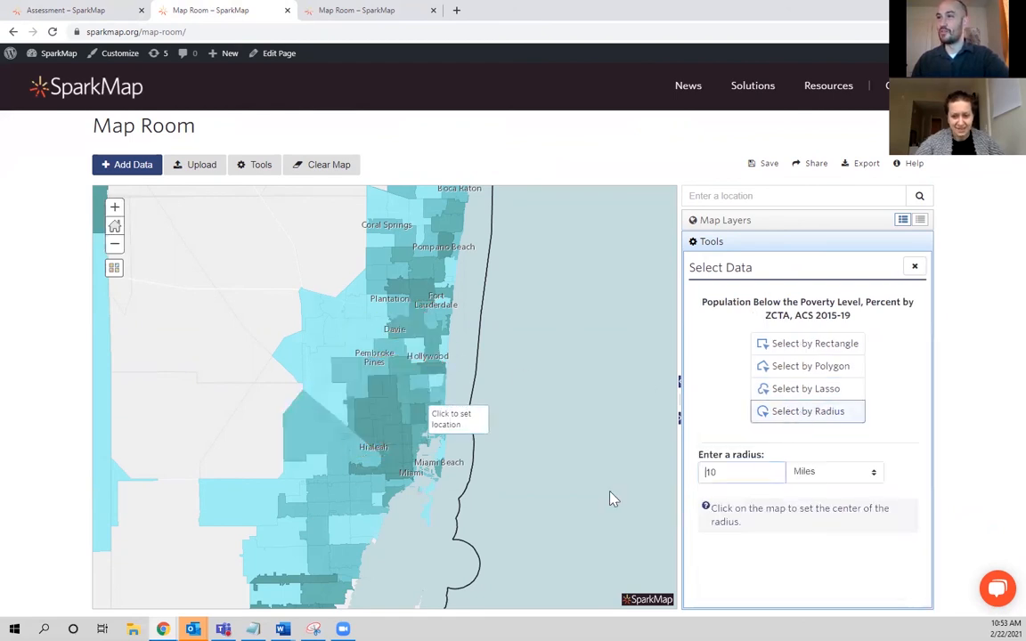
{"action": "left_click", "coordinate": [738, 478]}
{"action": "type", "text": "0"}
{"action": "left_click", "coordinate": [392, 405]}
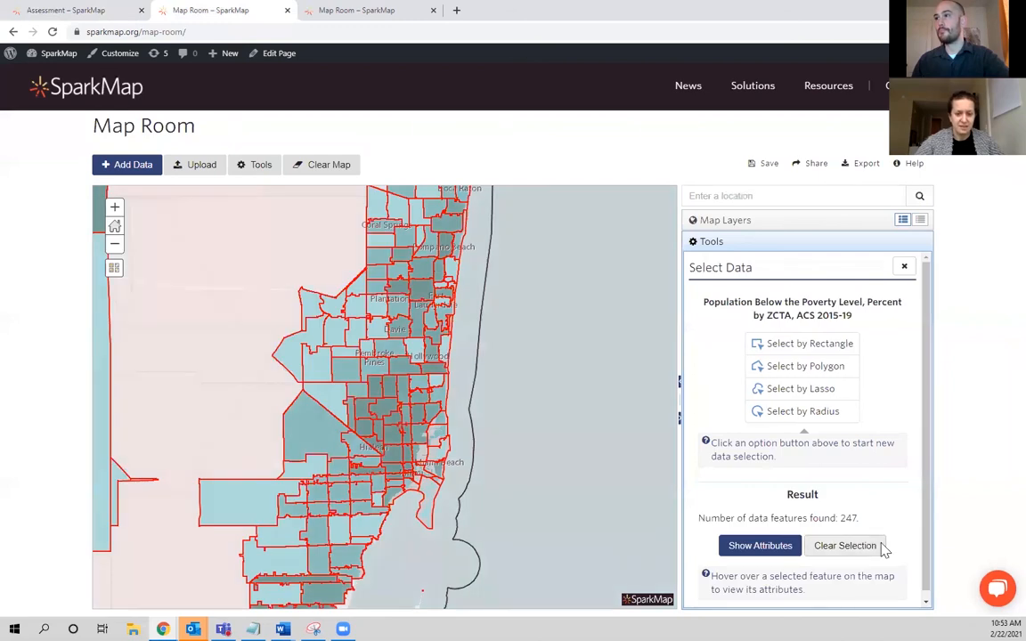
Clear the radius selection and return to the list of map layers.
{"action": "left_click", "coordinate": [882, 548]}
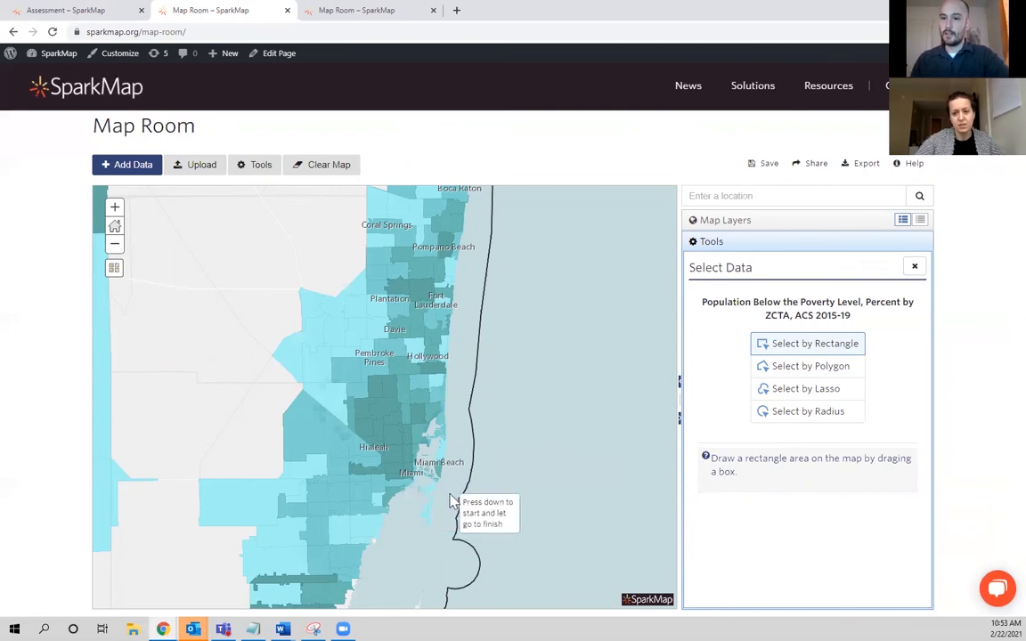
{"action": "left_click", "coordinate": [763, 225]}
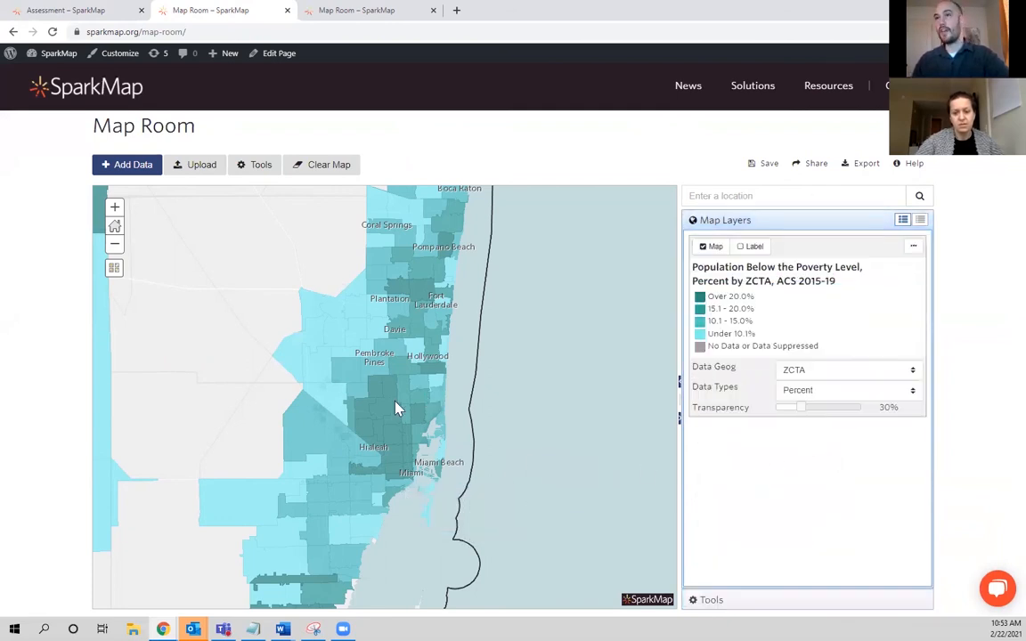
Identify two spots in the unshaded area west of Pembroke Pines and close the information popup.
{"action": "scroll", "coordinate": [394, 410], "scroll_direction": "down", "scroll_amount": 1}
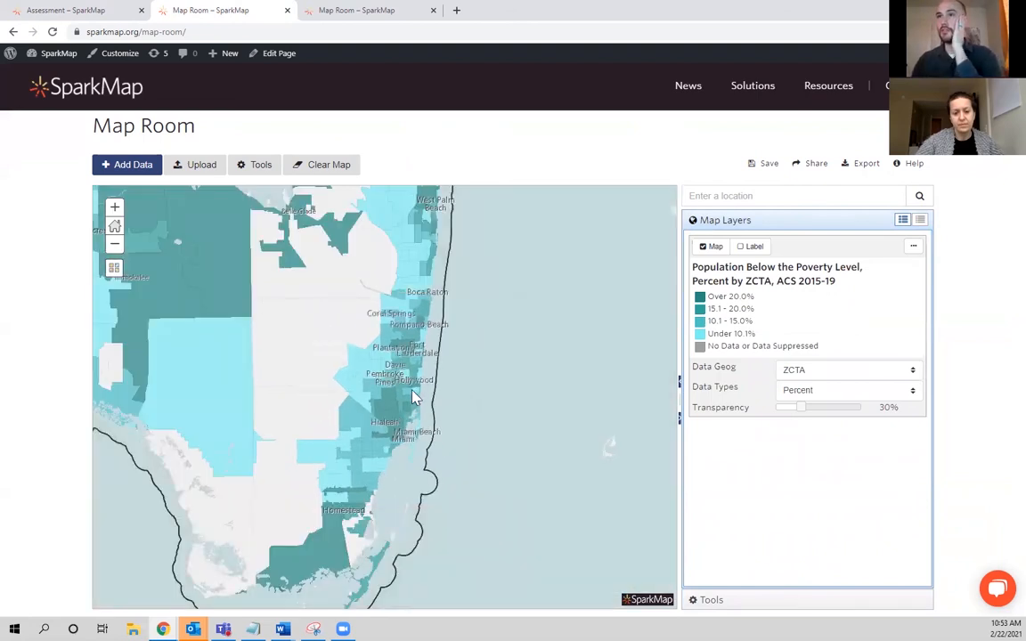
{"action": "left_click", "coordinate": [300, 402]}
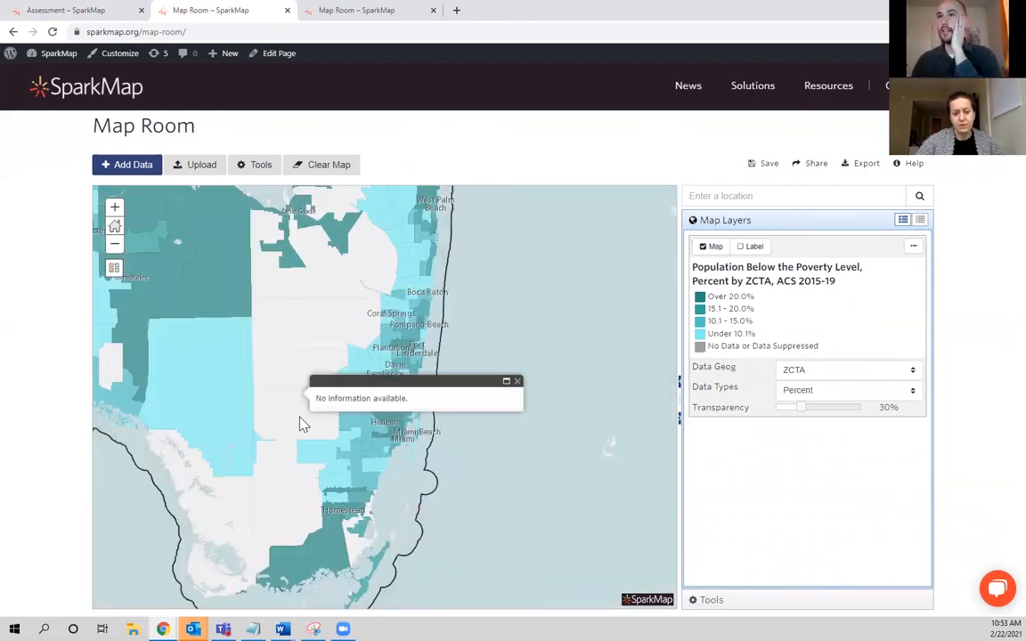
{"action": "left_click", "coordinate": [301, 351]}
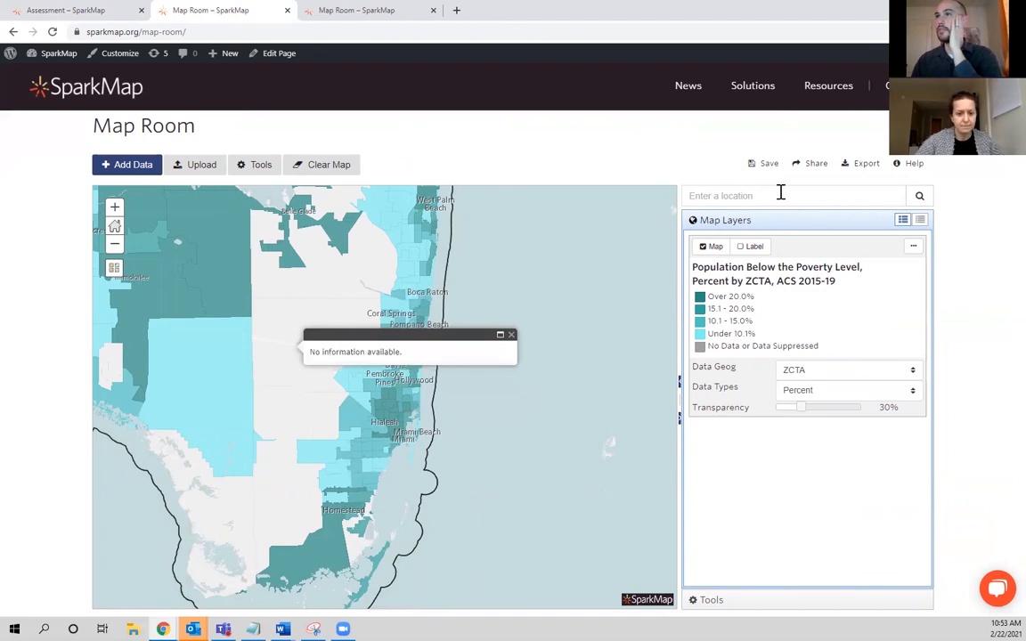
{"action": "left_click", "coordinate": [505, 300]}
{"action": "left_click", "coordinate": [489, 286]}
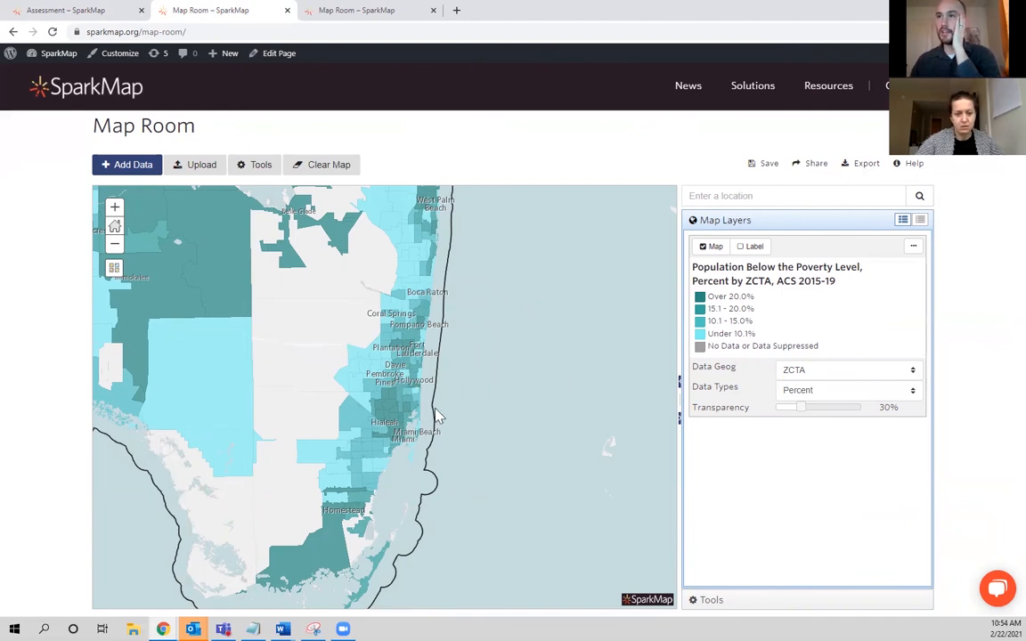
Identify the North Miami ZCTA on the map and review its full poverty and population record.
{"action": "scroll", "coordinate": [403, 416], "scroll_direction": "up", "scroll_amount": 2}
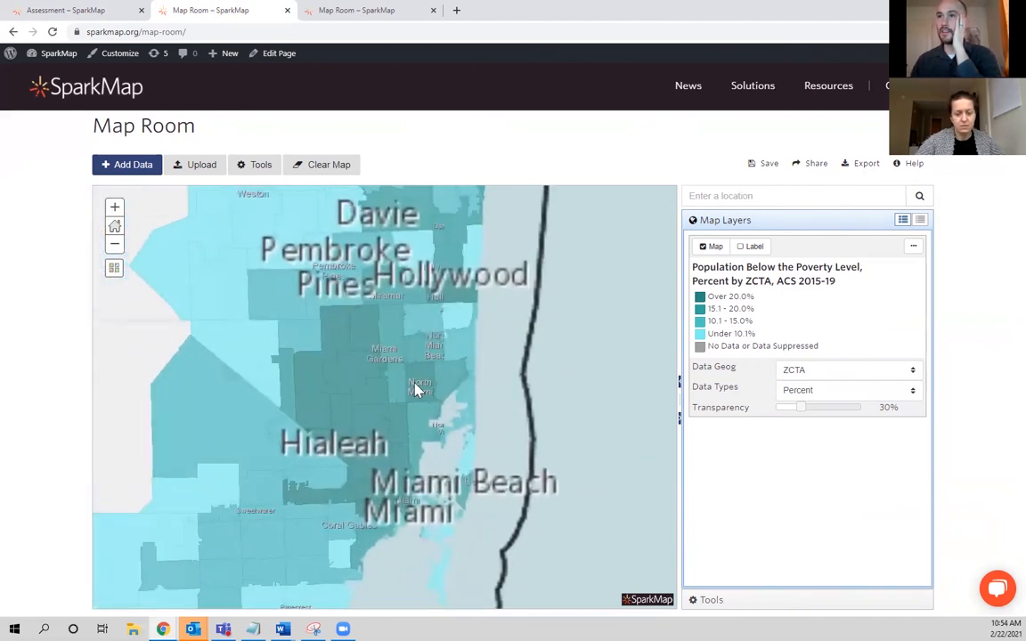
{"action": "left_click", "coordinate": [415, 388]}
{"action": "scroll", "coordinate": [581, 392], "scroll_direction": "down", "scroll_amount": 1}
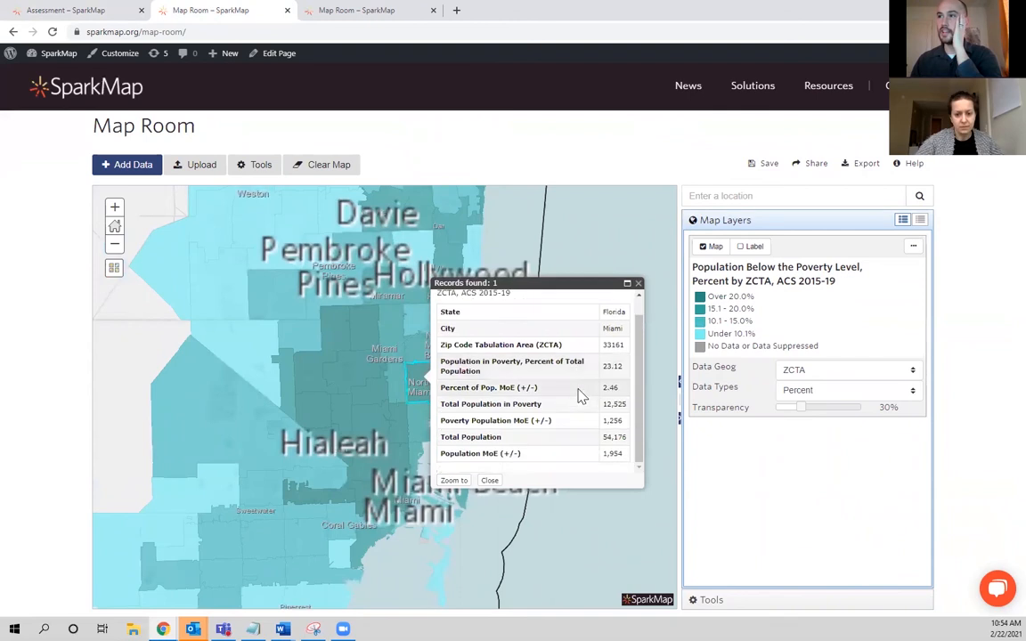
{"action": "scroll", "coordinate": [579, 385], "scroll_direction": "up", "scroll_amount": 1}
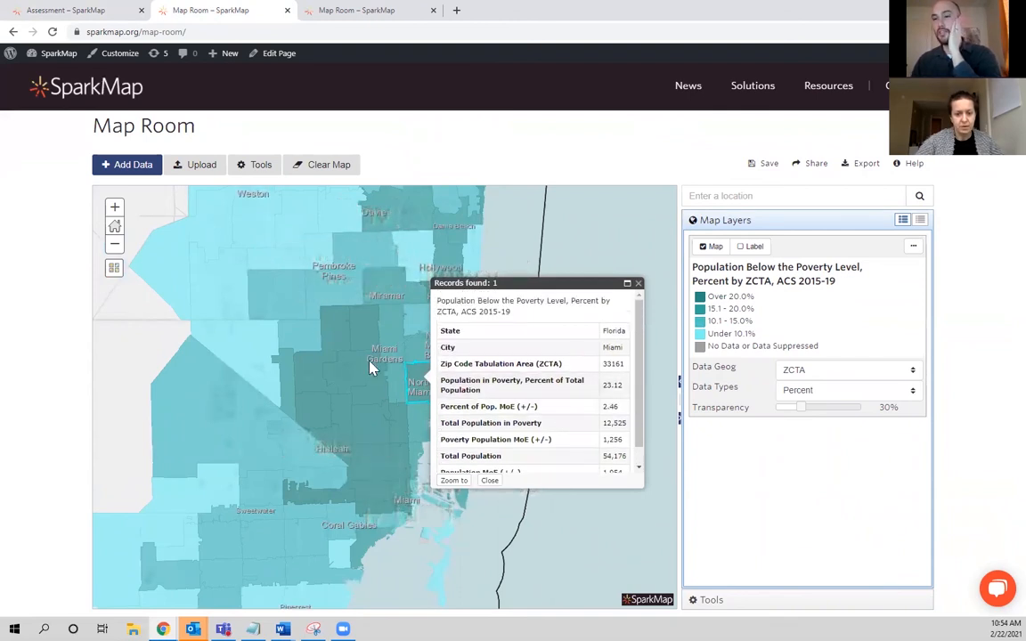